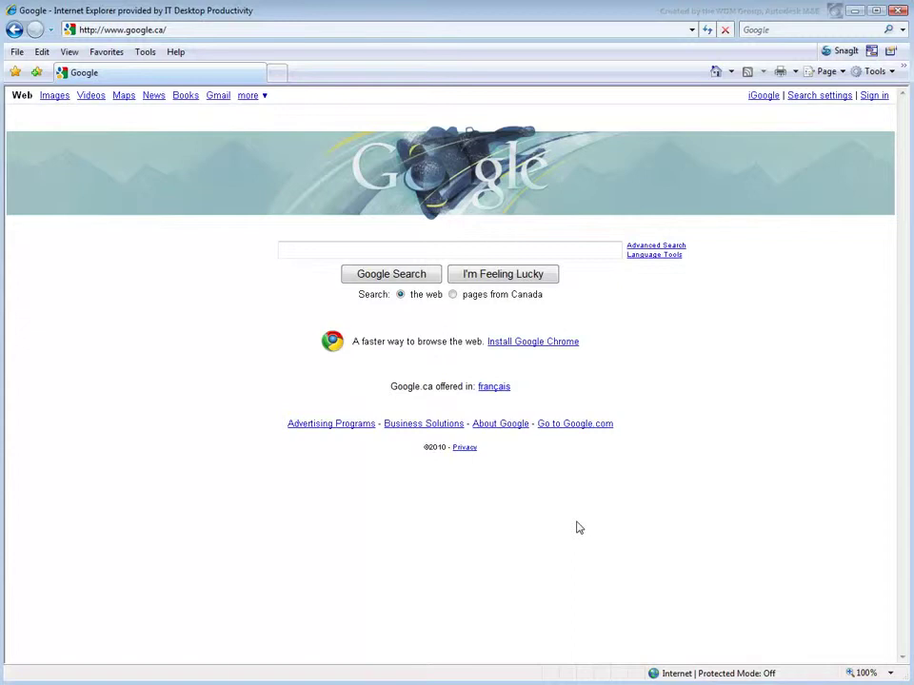
Go to sketchup.google.com/3dwarehouse by typing 'ske' and accepting the address autocomplete
left_click(127, 32)
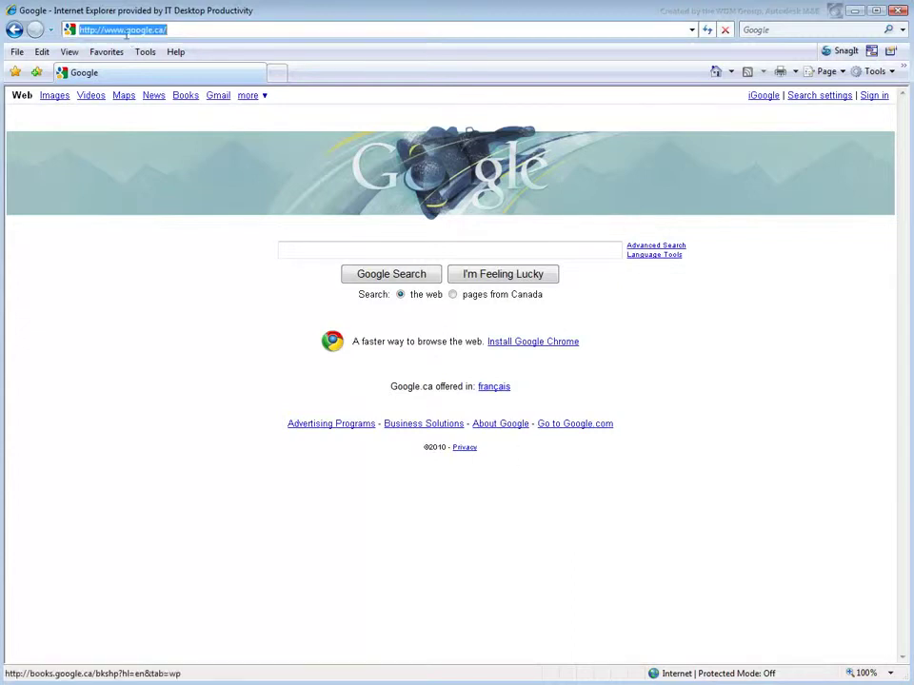
left_click_drag(104, 29, 257, 29)
type("sk")
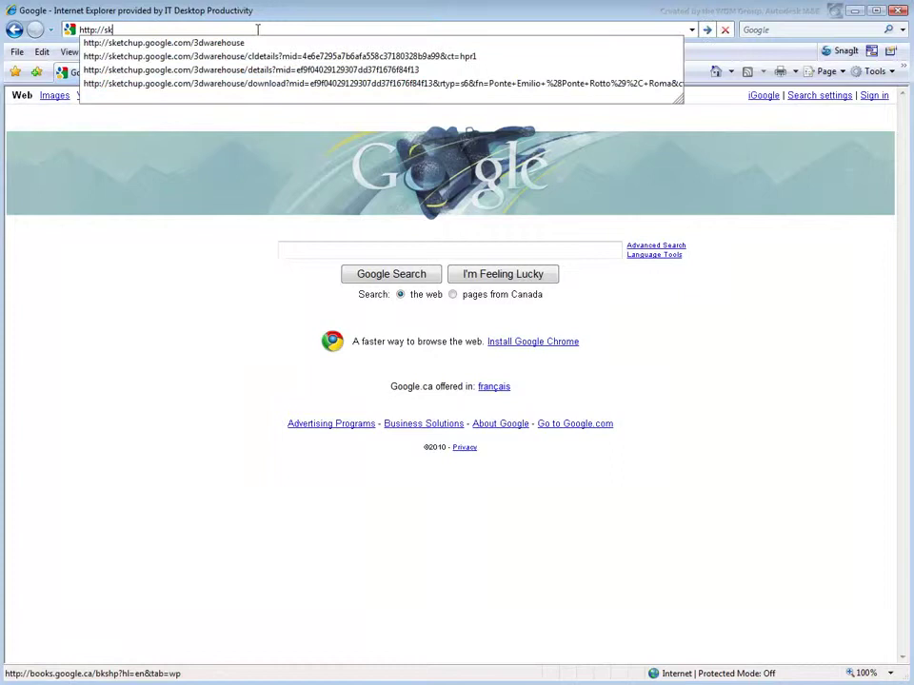
type("e")
key("Down")
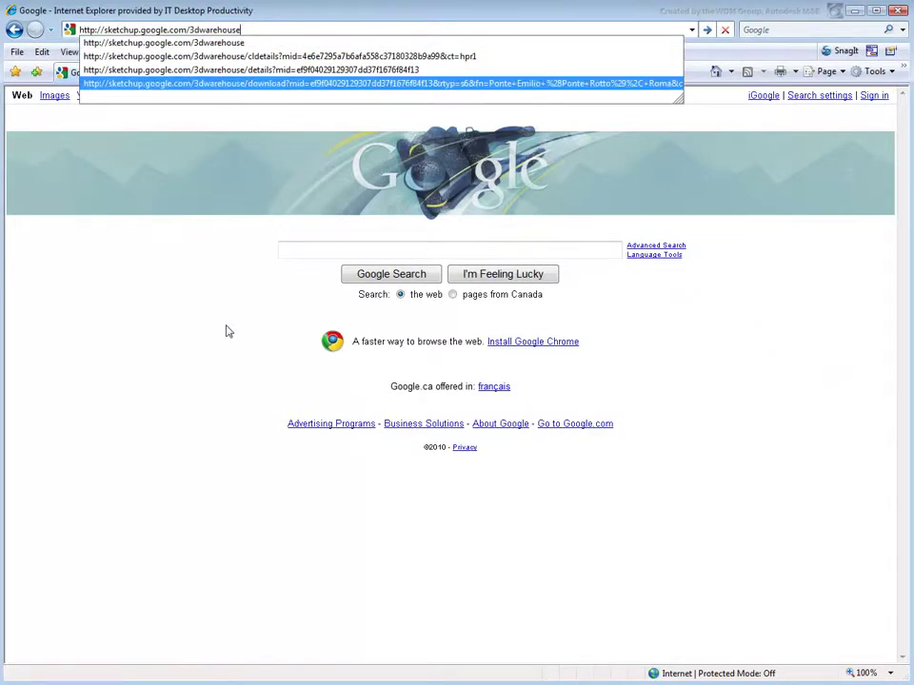
key("Return")
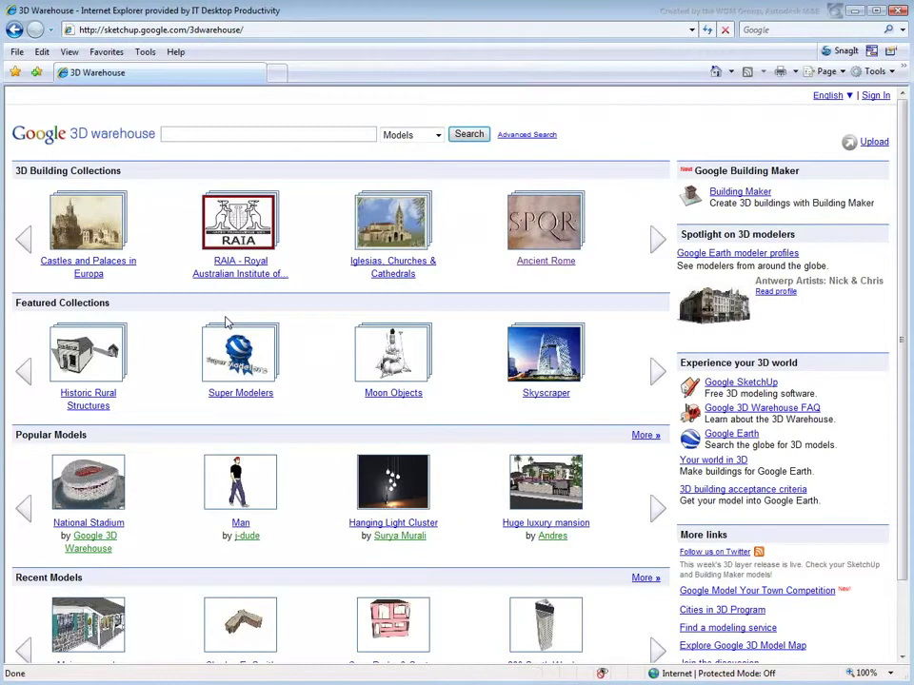
Open the Pons Aemilius (Broken Bridge) model in the Ancient Rome collection and list its download formats
left_click(655, 242)
left_click(655, 246)
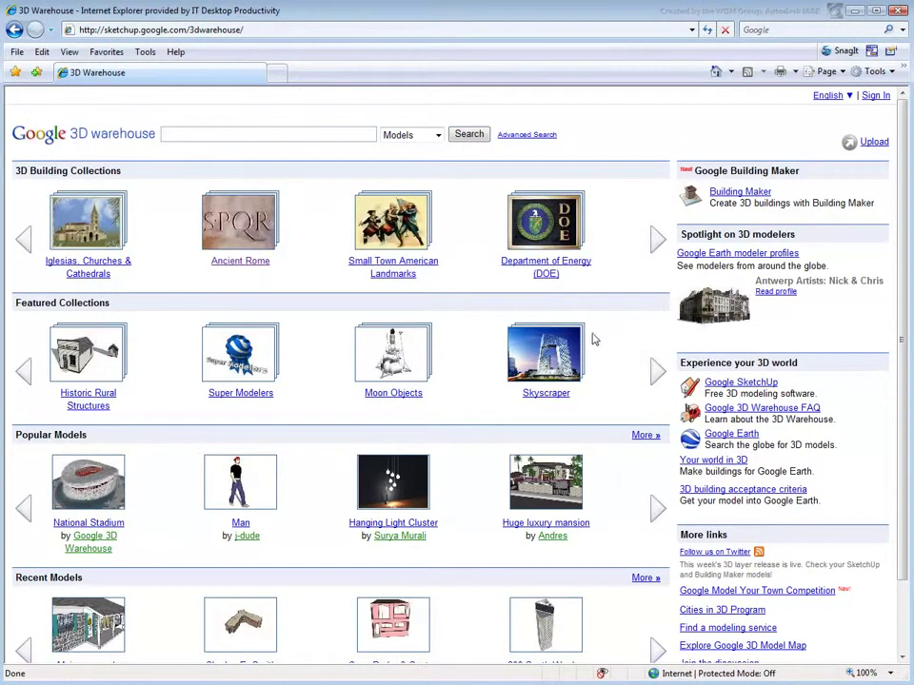
left_click(249, 238)
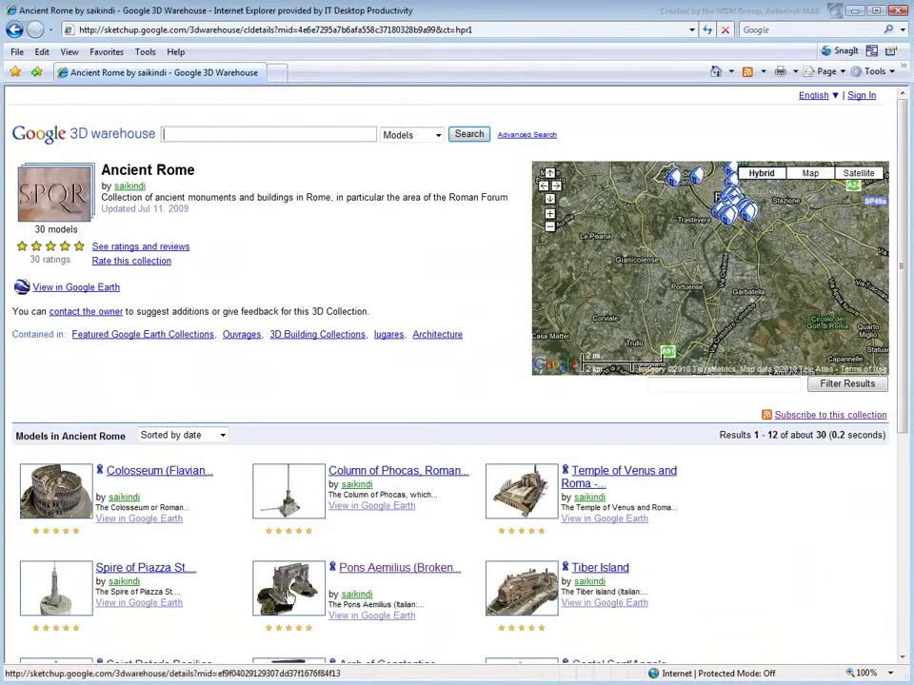
left_click(289, 588)
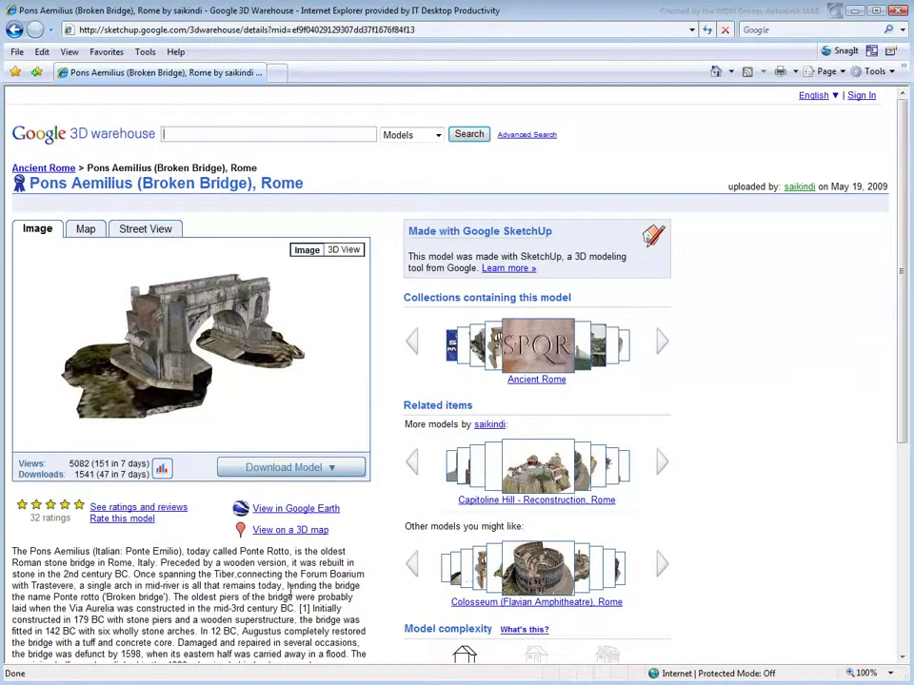
left_click(314, 468)
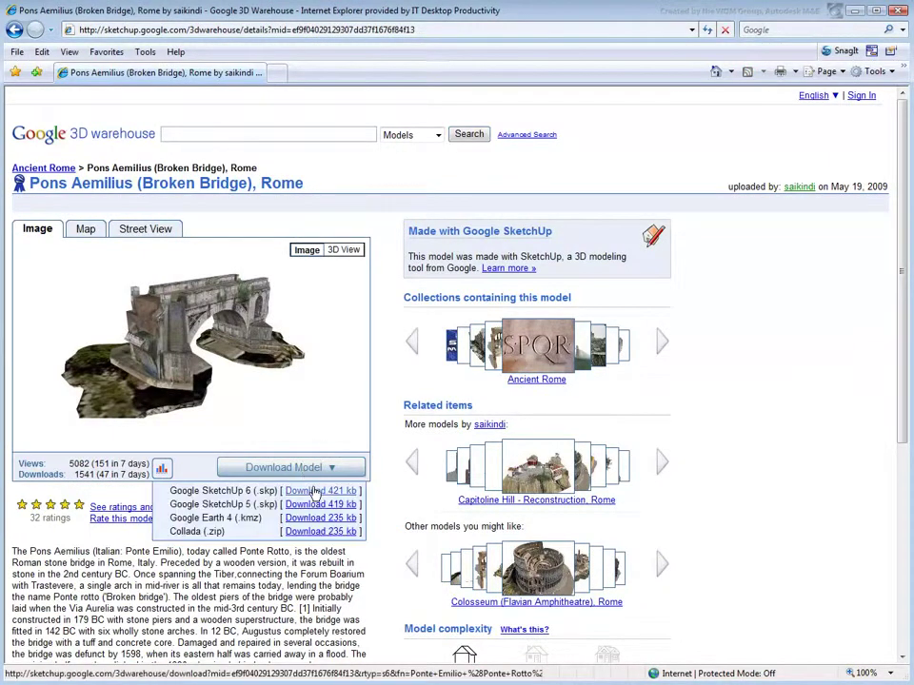
Save the SketchUp 6 file Ponte_Emilio_(Ponte_Rotto)_Roma.skp into E:\Rome and check it there
left_click(315, 491)
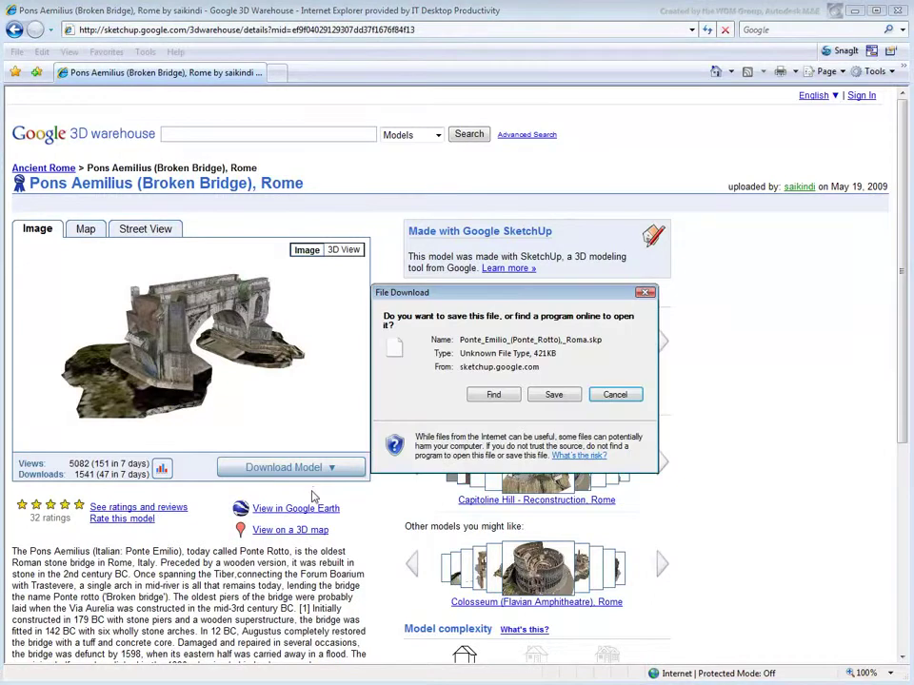
left_click(555, 395)
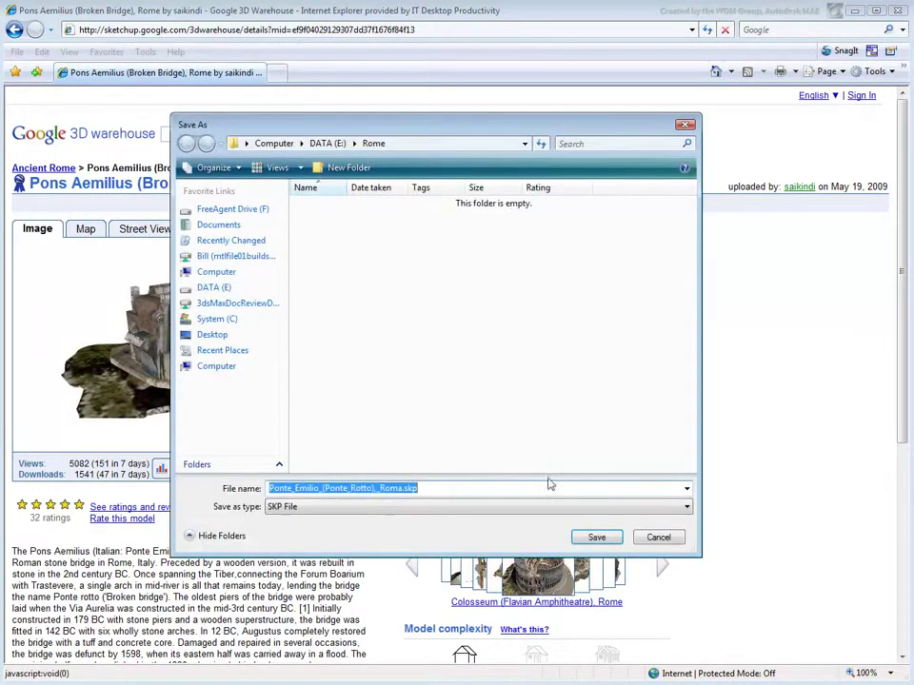
left_click(598, 539)
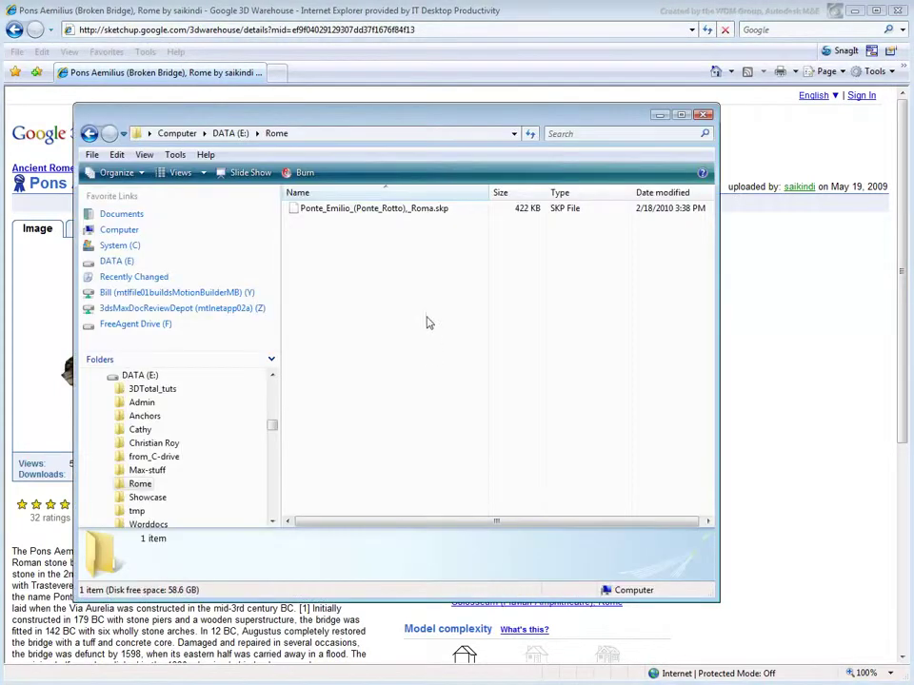
left_click(425, 208)
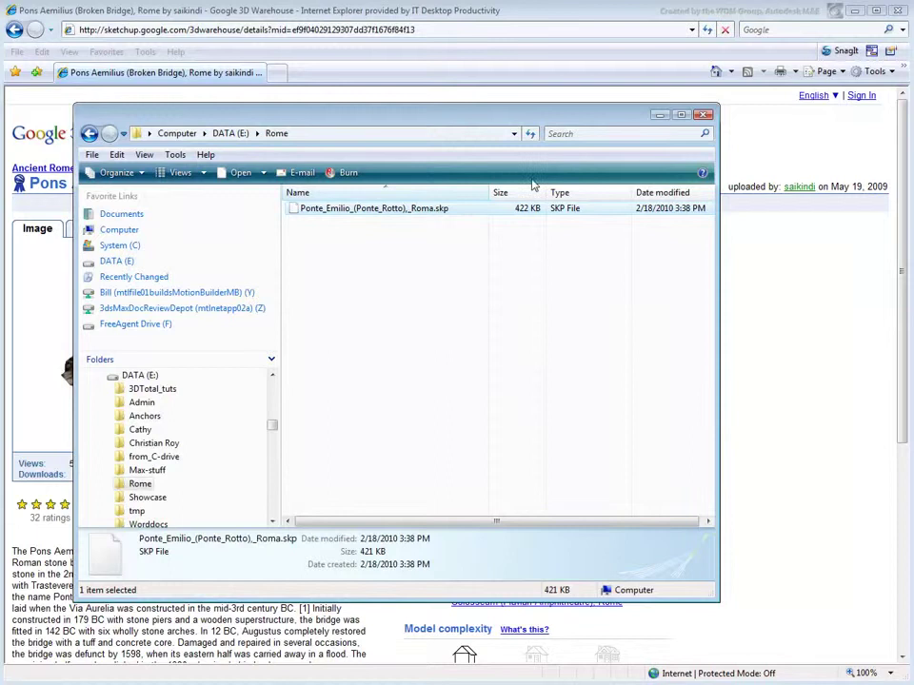
left_click(659, 115)
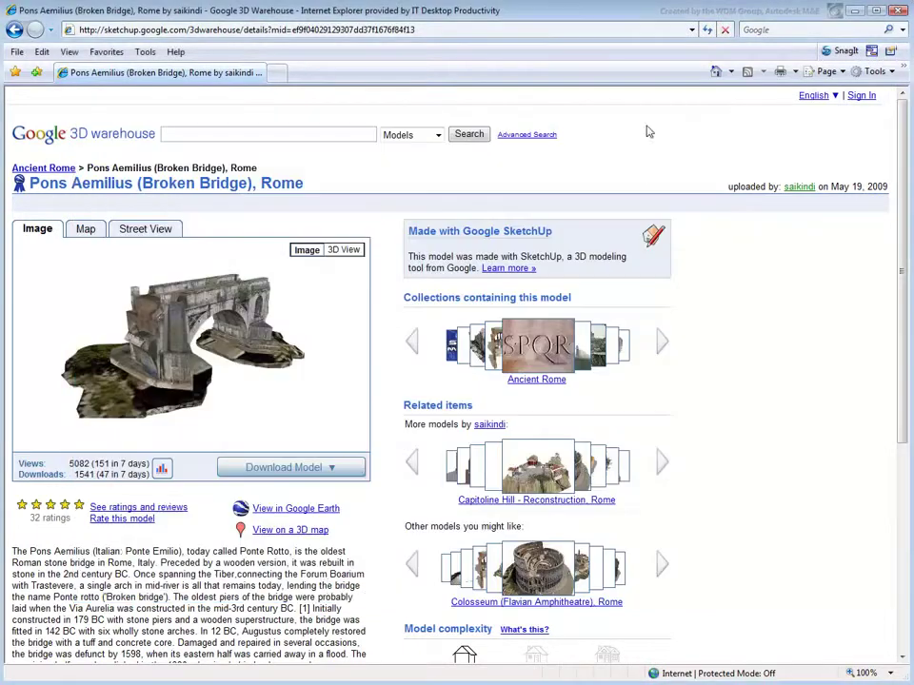
Minimize the browser and assign mental ray Renderer as the production renderer in Render Setup
left_click(854, 10)
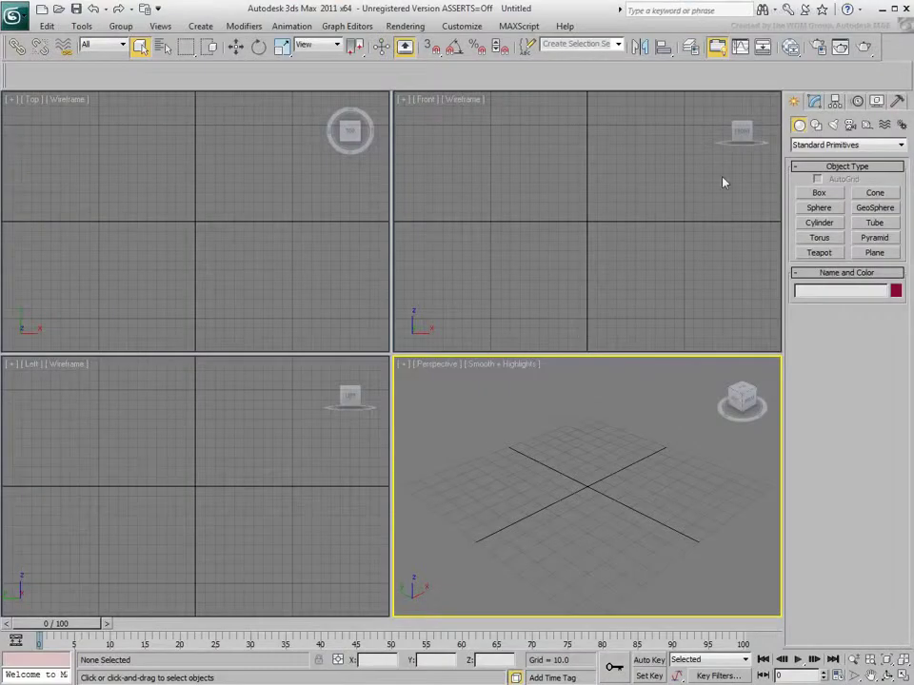
left_click(818, 46)
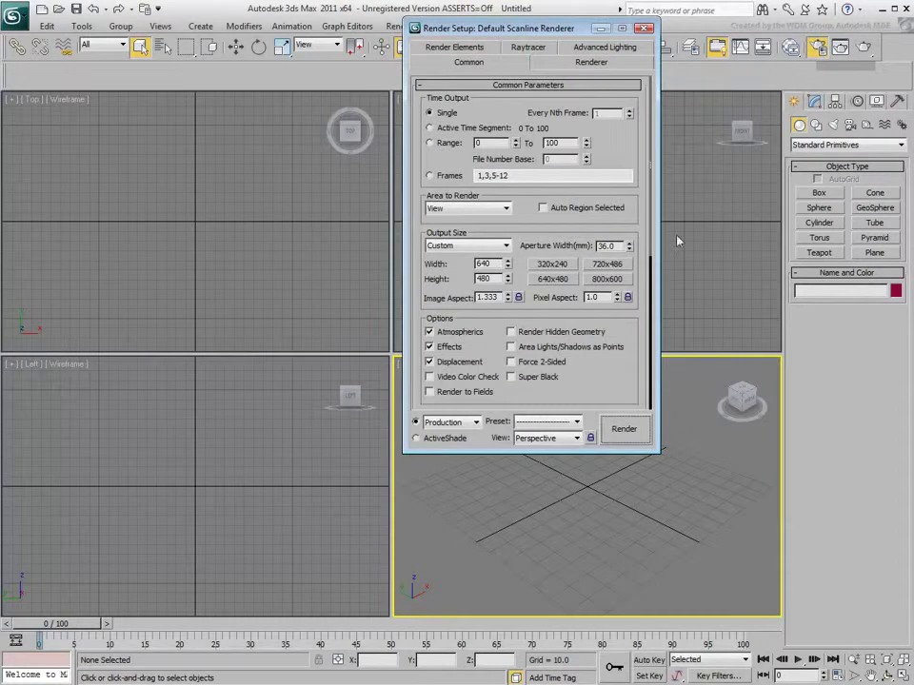
scroll(612, 139, "down", 5)
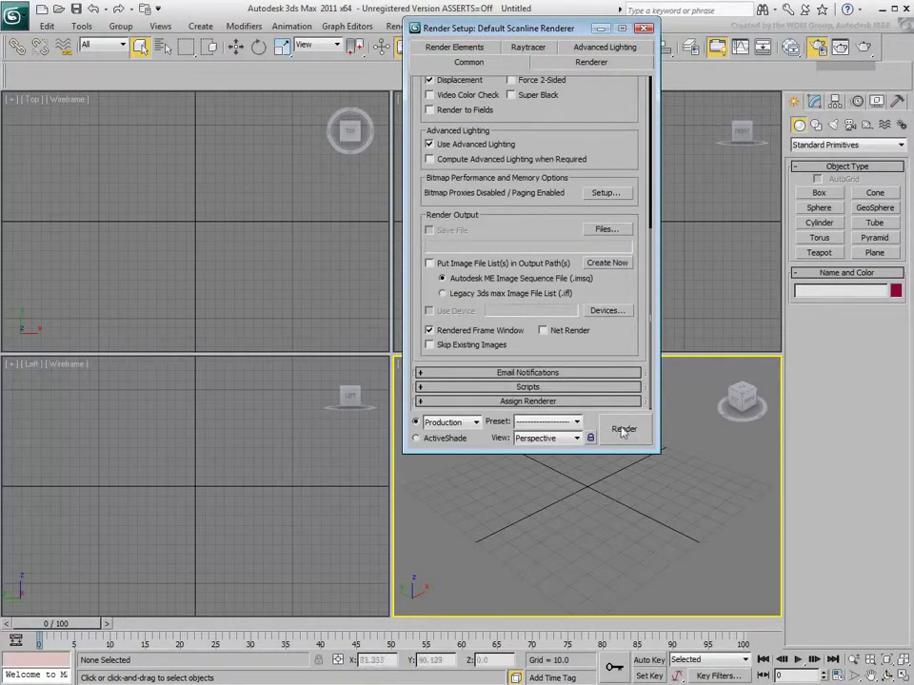
left_click(527, 401)
left_click(609, 339)
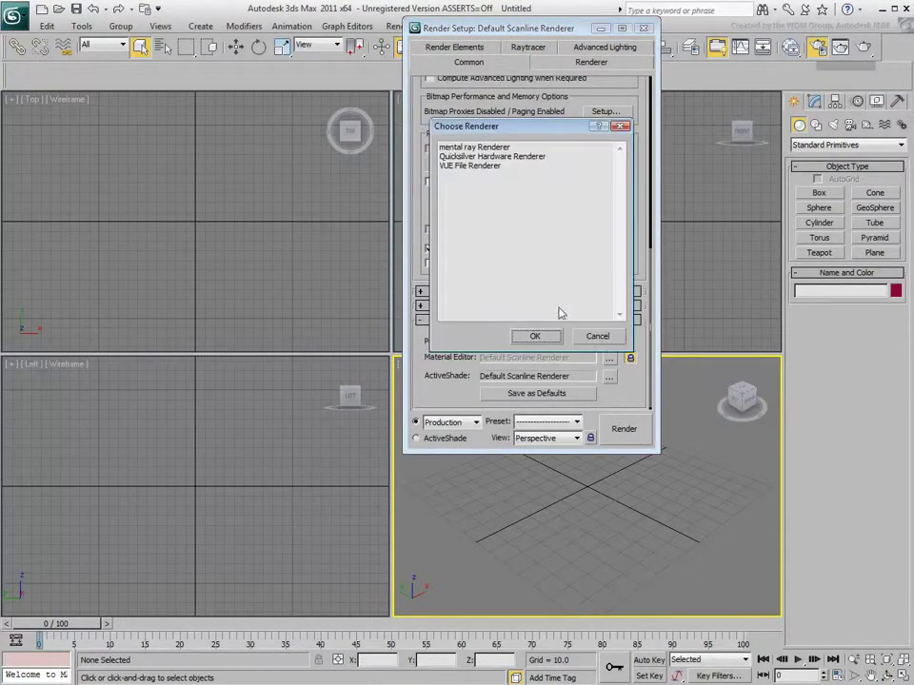
double_click(472, 148)
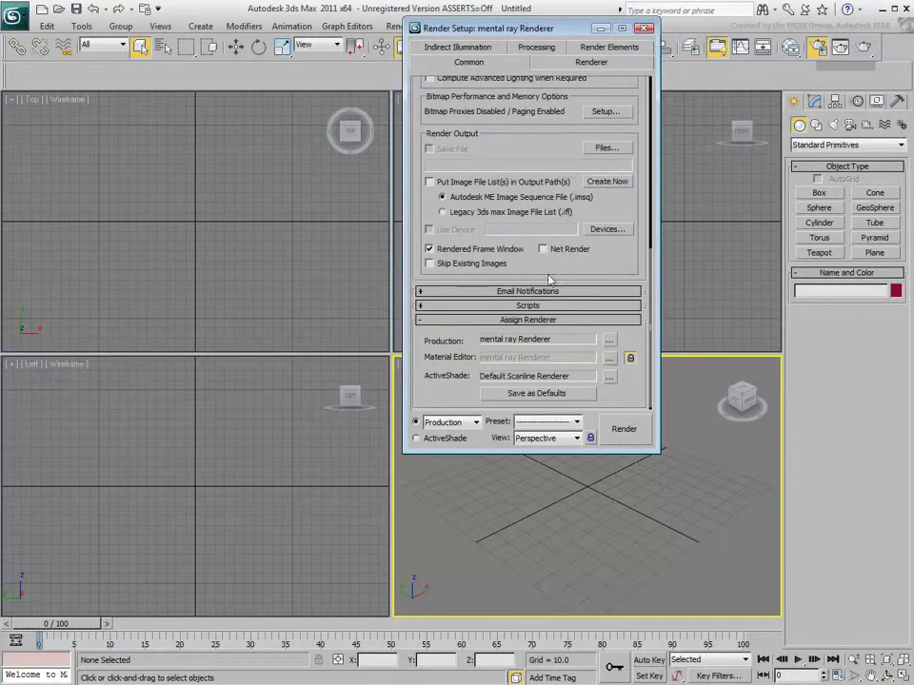
left_click(644, 27)
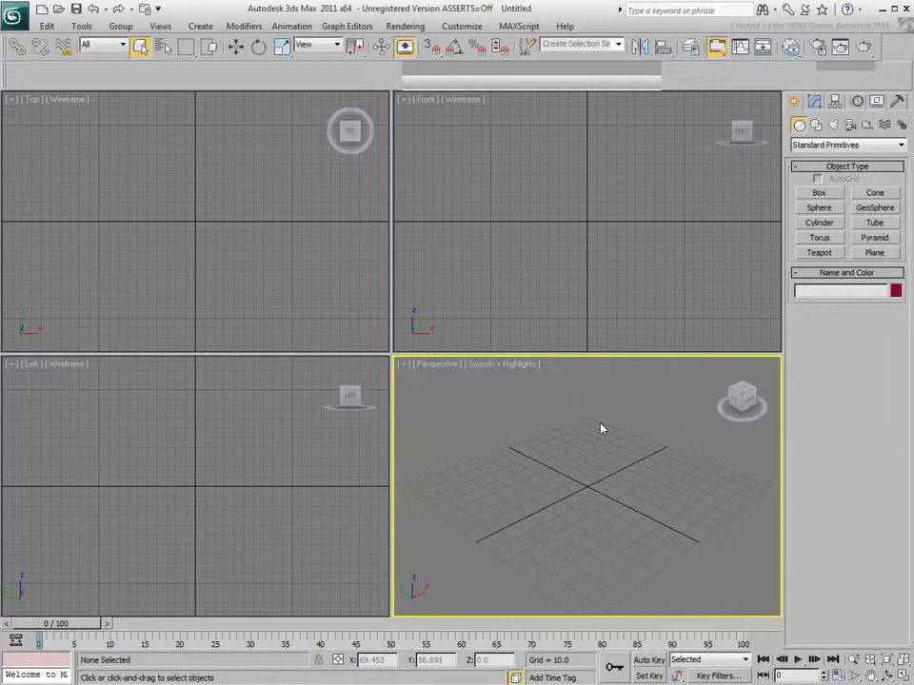
Import Ponte_Emilio_(Ponte_Rotto)_Roma.skp from DATA (E:)\Rome with the SketchUp file filter
left_click(13, 16)
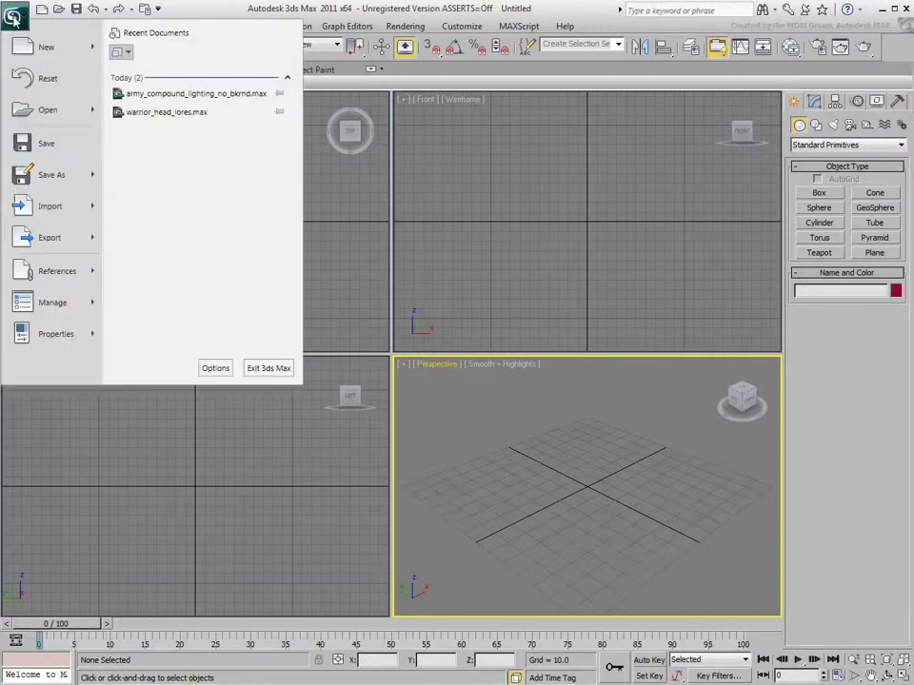
left_click(13, 200)
left_click(160, 393)
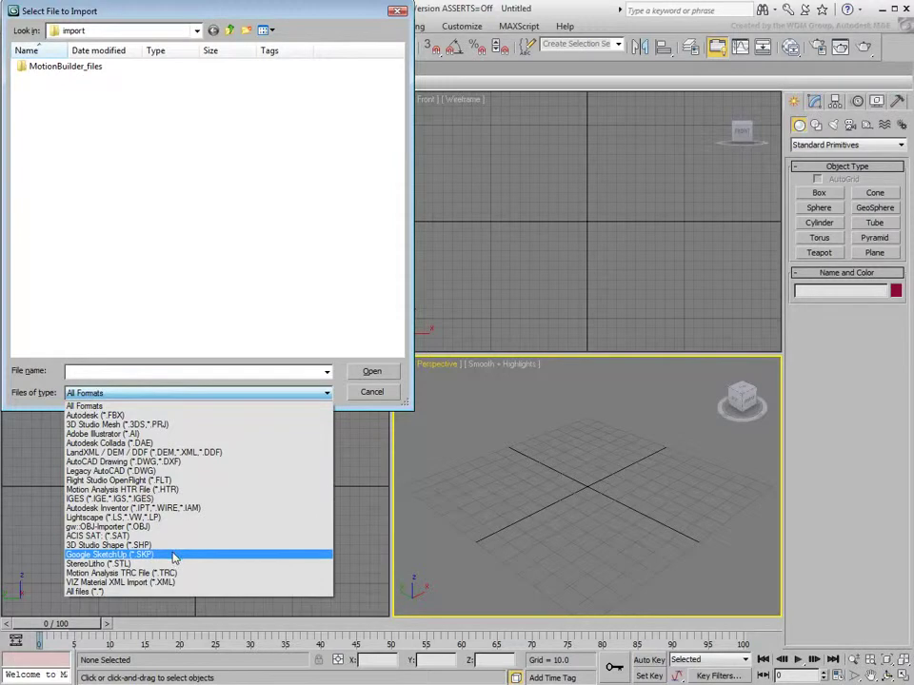
left_click(174, 555)
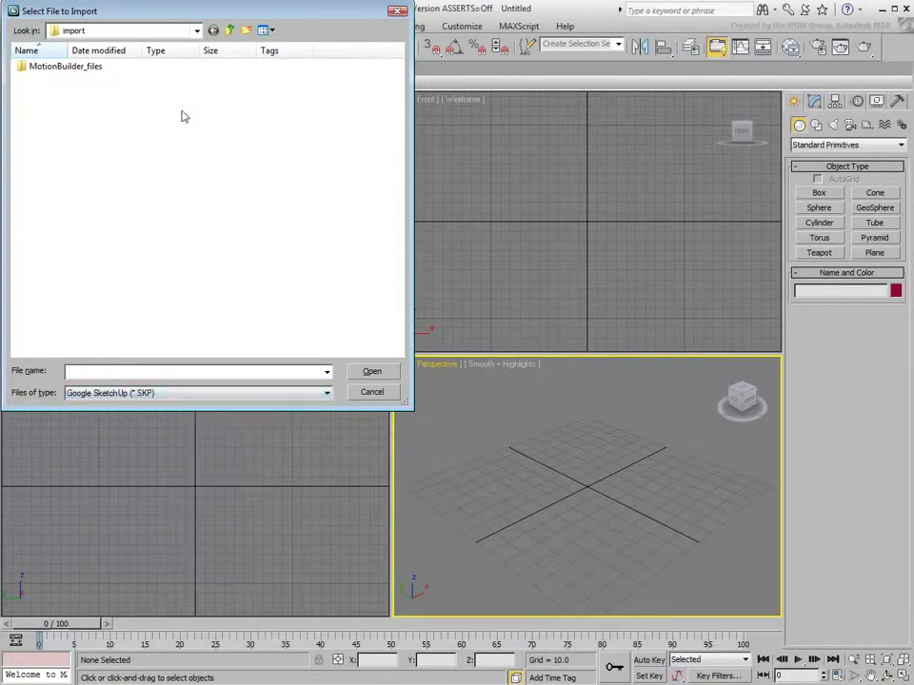
left_click(195, 34)
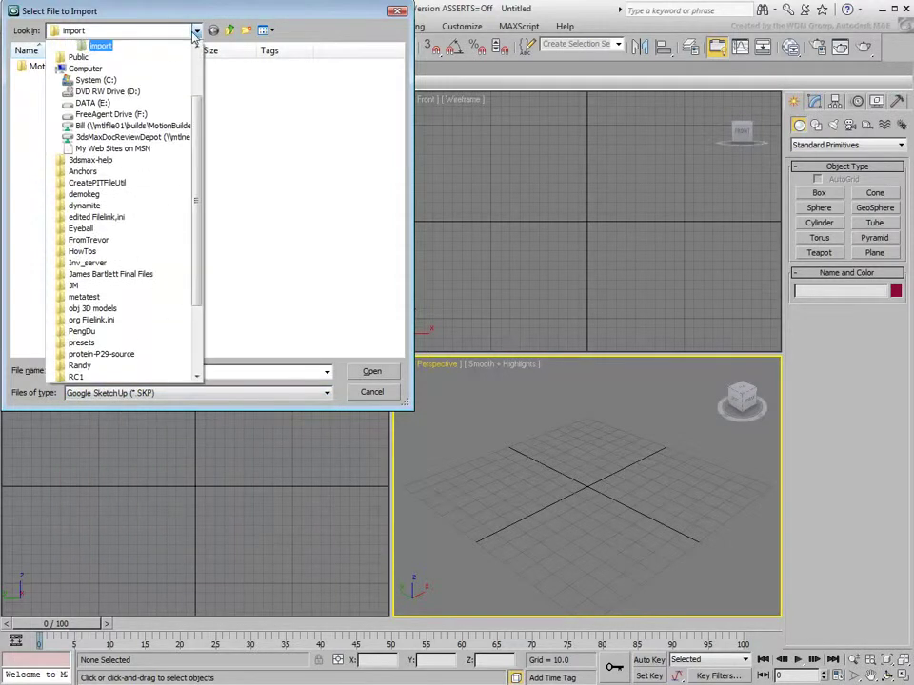
left_click(92, 102)
double_click(40, 161)
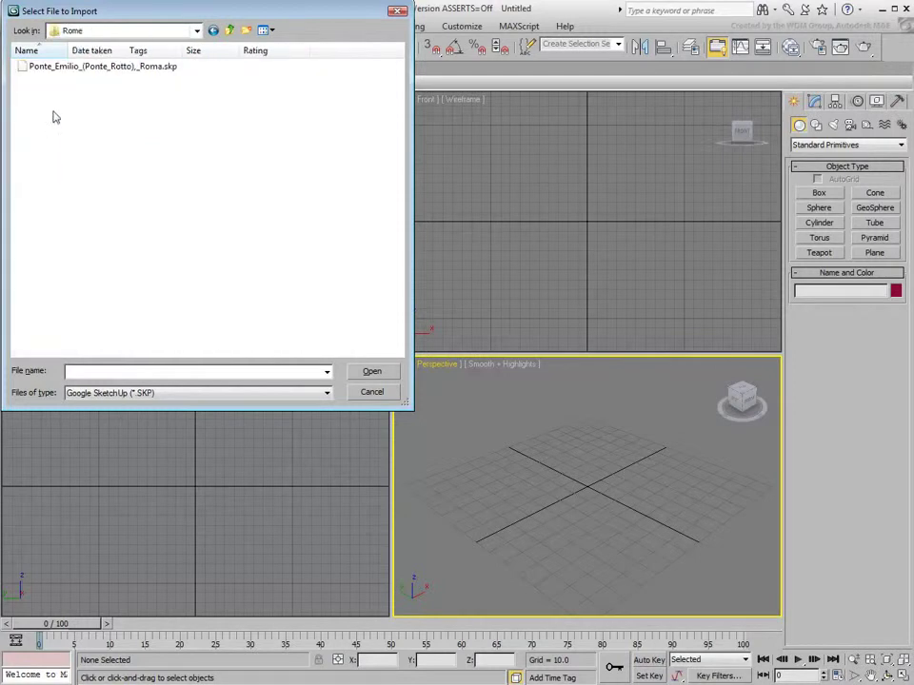
left_click(85, 67)
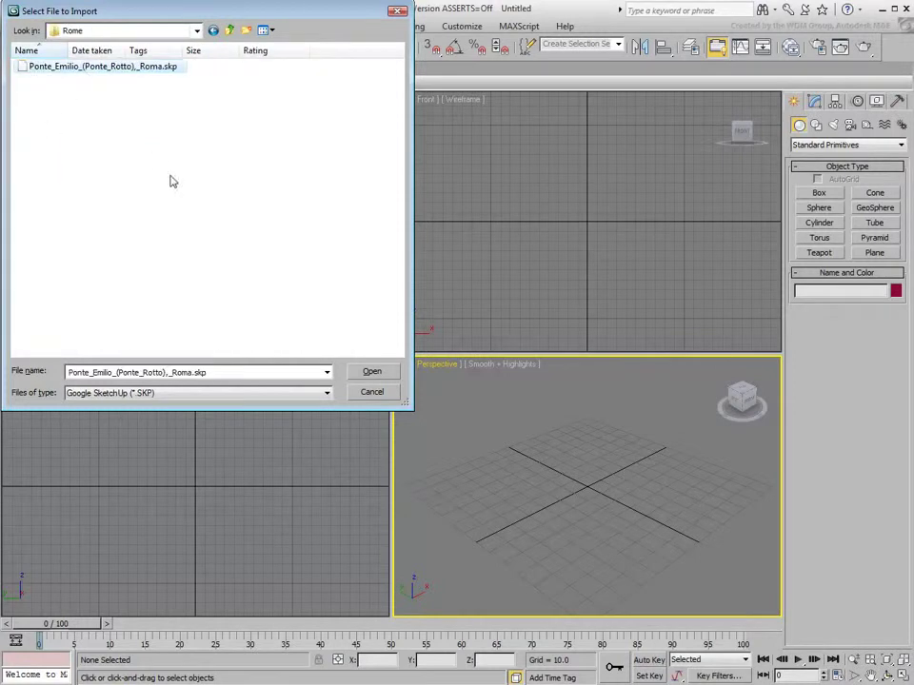
left_click(371, 371)
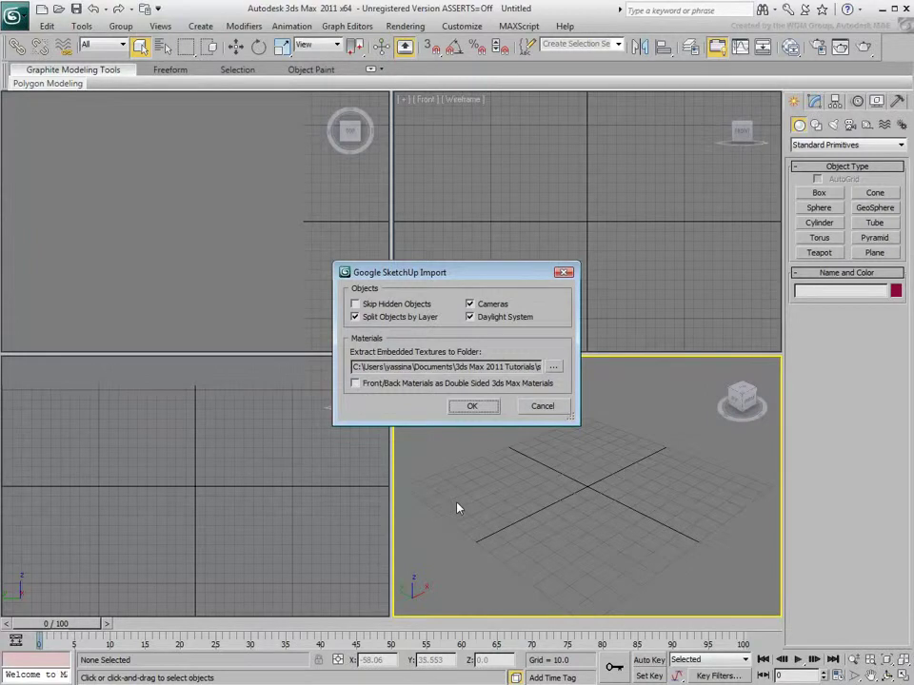
Set the texture extraction folder to E:\Rome and enable Front/Back Materials as Double Sided
left_click(552, 367)
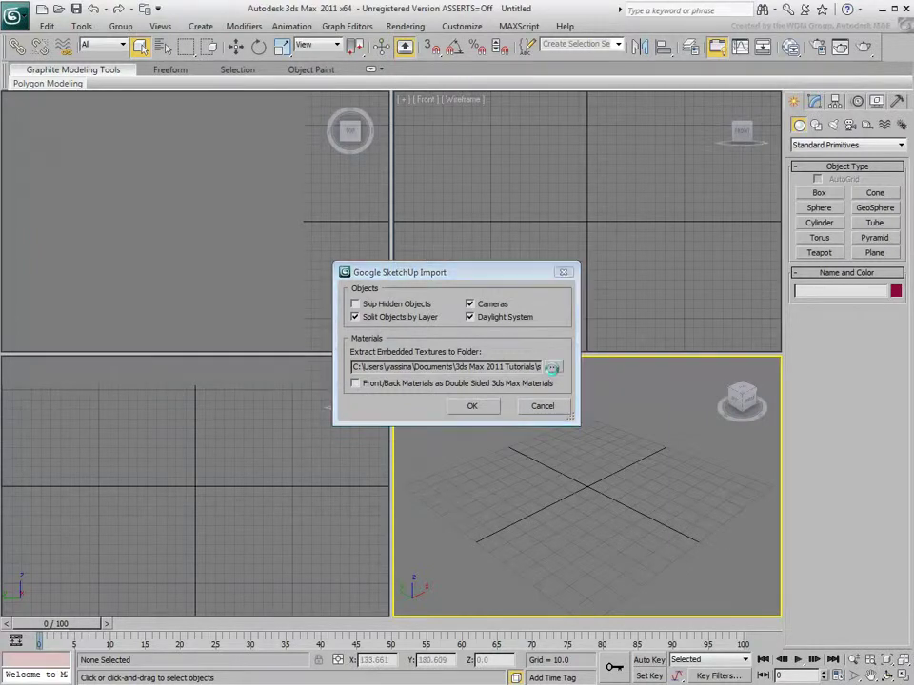
left_click_drag(639, 367, 639, 435)
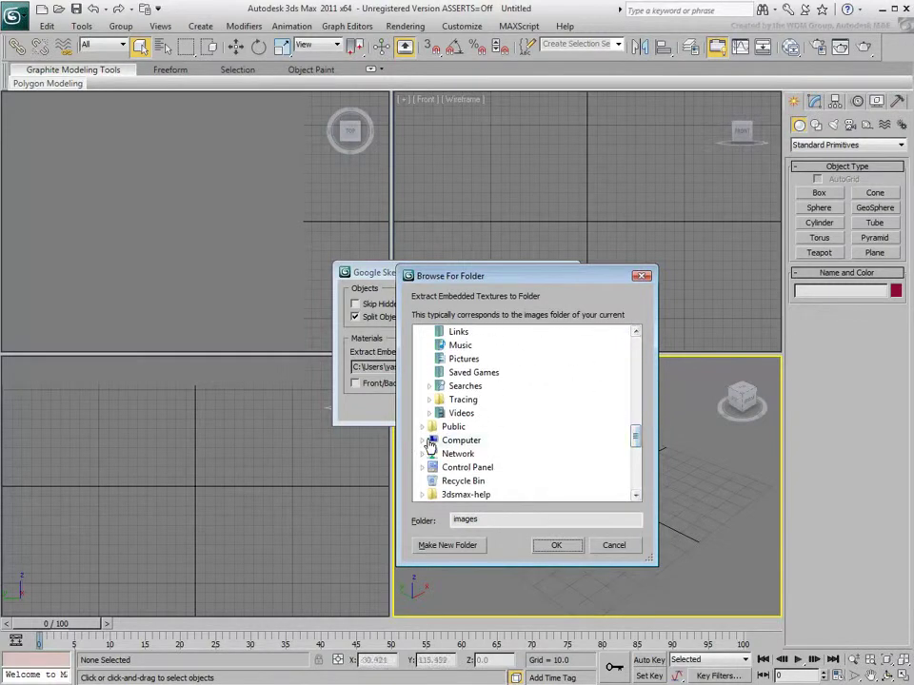
left_click(426, 441)
left_click(430, 438)
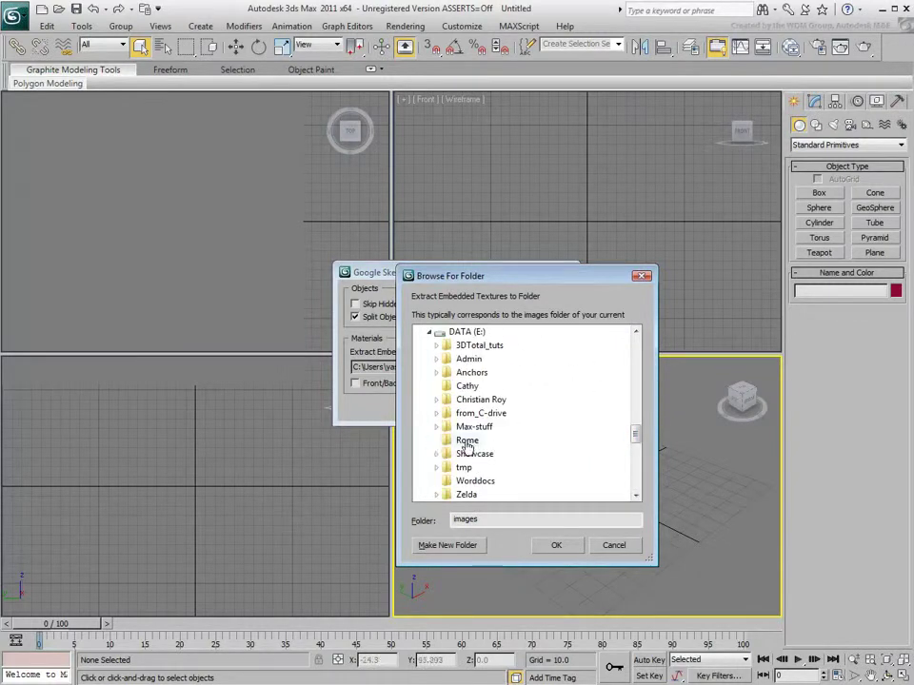
left_click(466, 441)
left_click(556, 545)
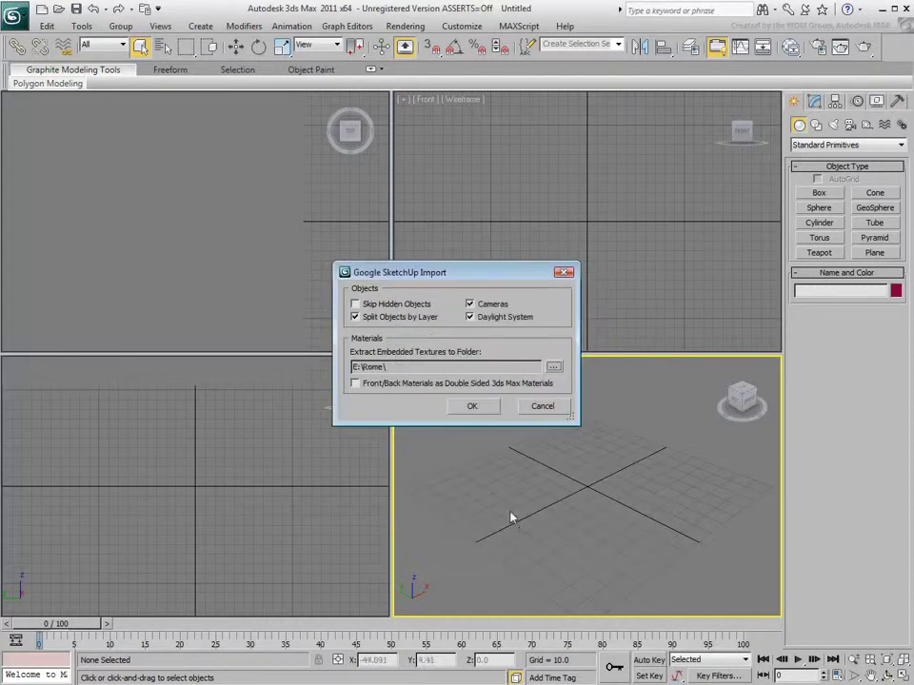
left_click(355, 384)
Finish the import, answer the daylight exposure prompt, and select the bridge group in Modify
left_click(471, 406)
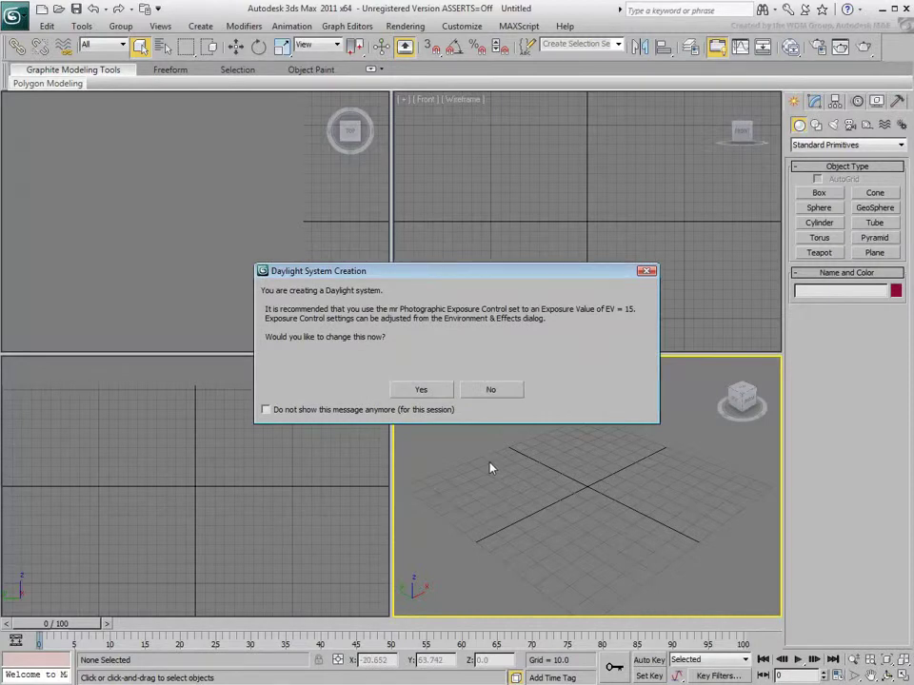
left_click(426, 391)
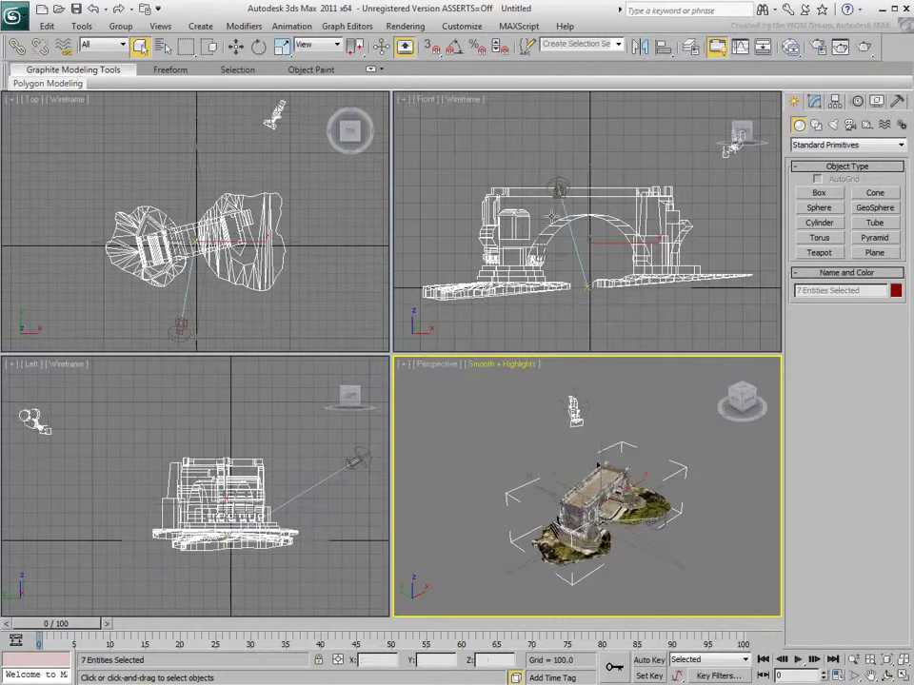
left_click(556, 183)
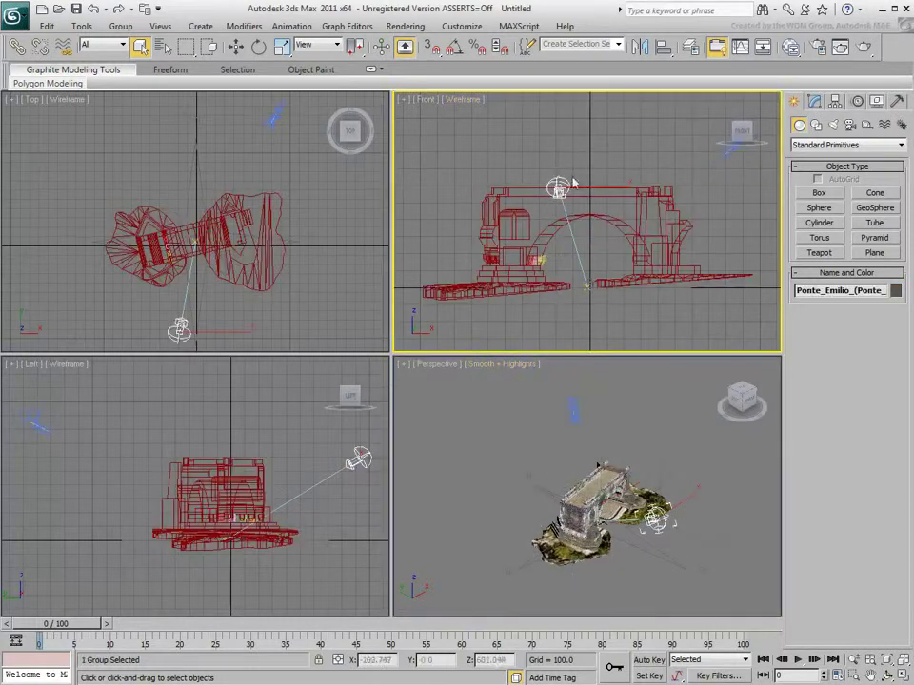
left_click(814, 102)
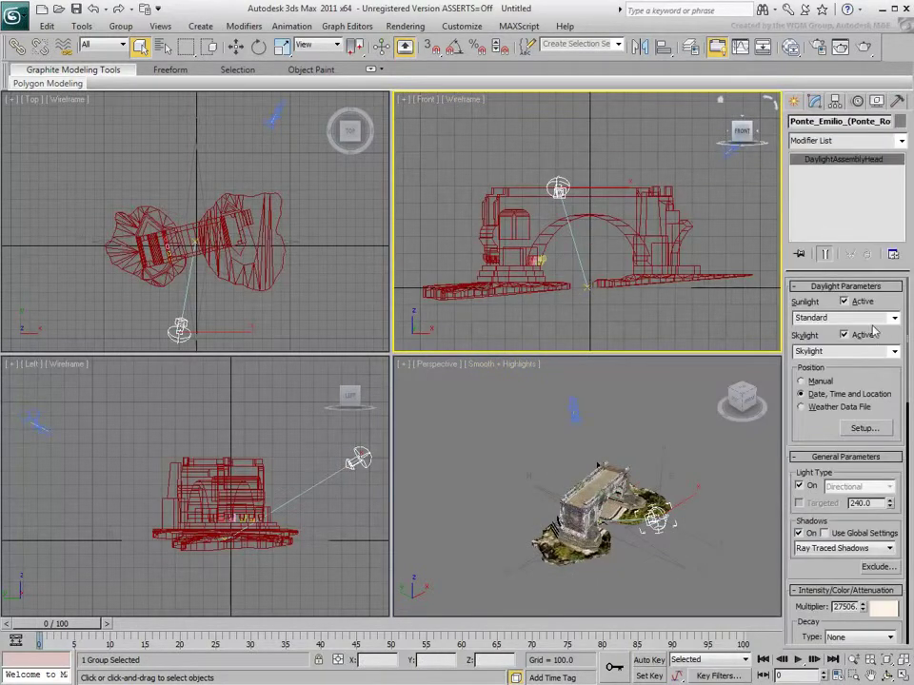
Switch the daylight to mr Sun and mr Sky, accepting the mr Physical Sky environment map
left_click(895, 319)
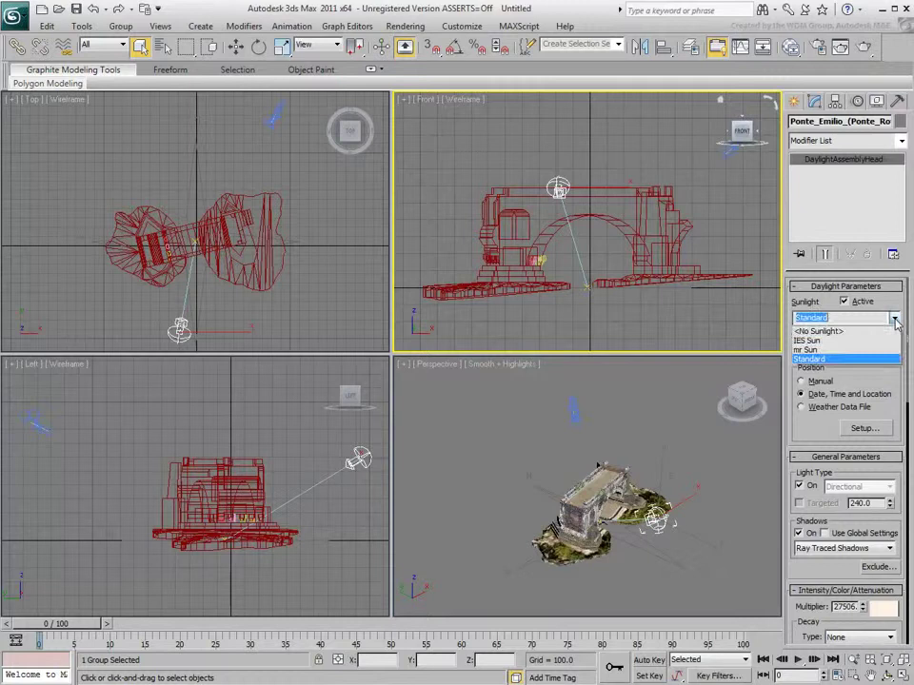
left_click(852, 348)
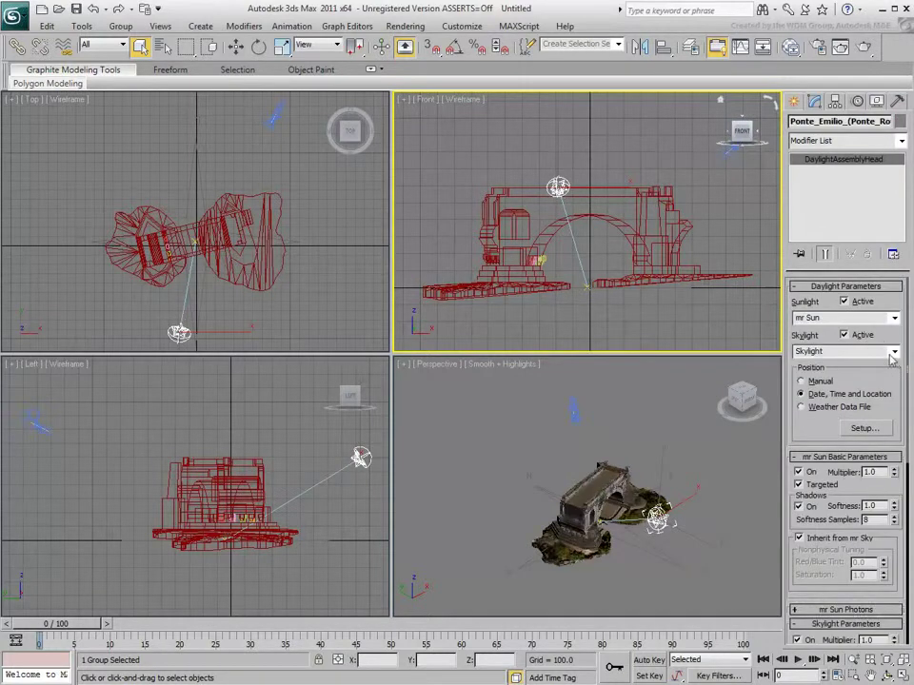
left_click(852, 352)
left_click(815, 386)
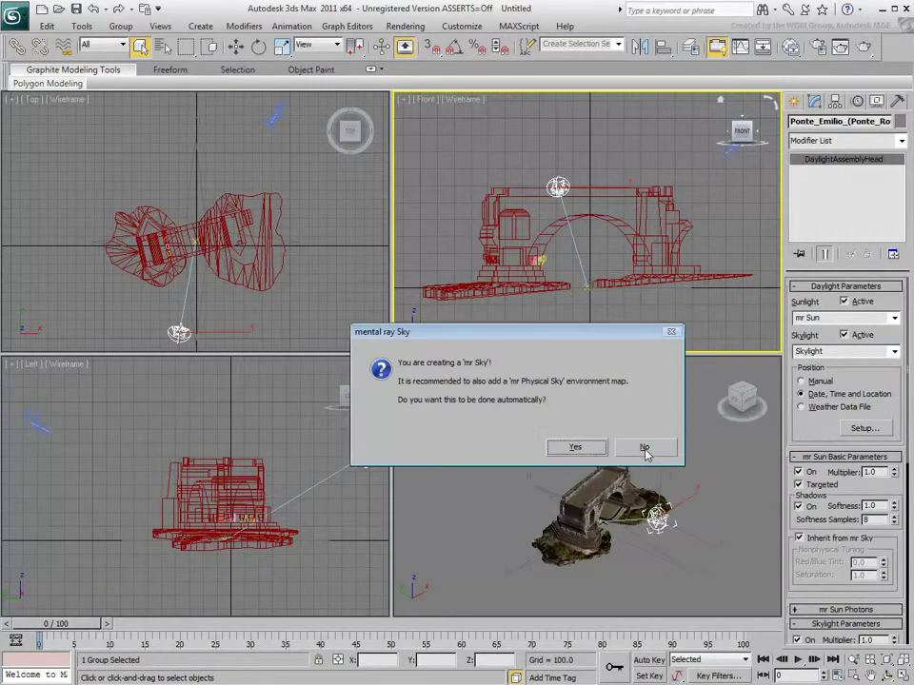
left_click(577, 447)
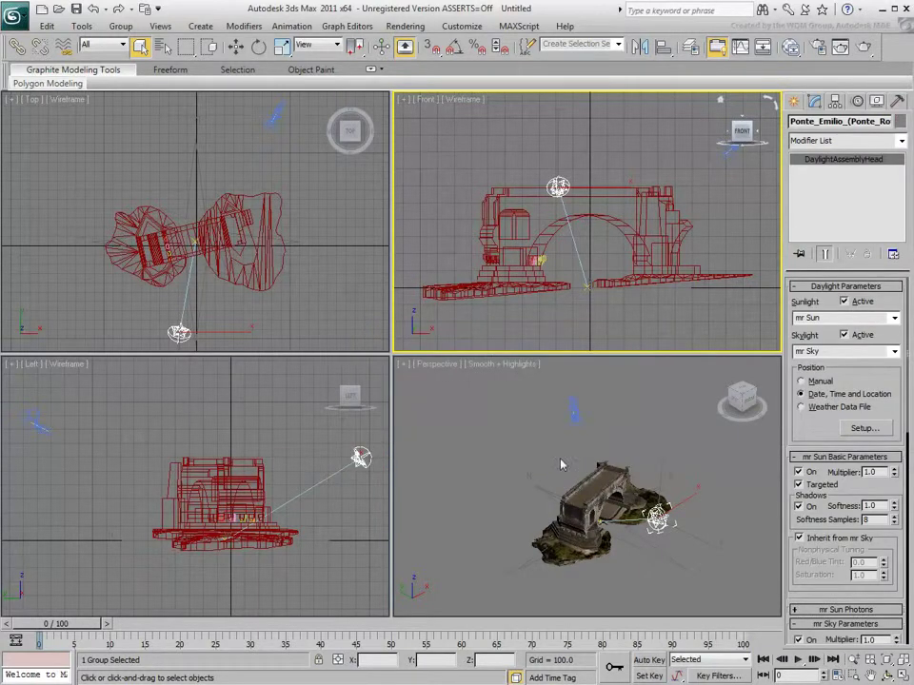
Add a large light-teal plane under the bridge, maximize Perspective and render it
left_click(797, 101)
left_click(875, 252)
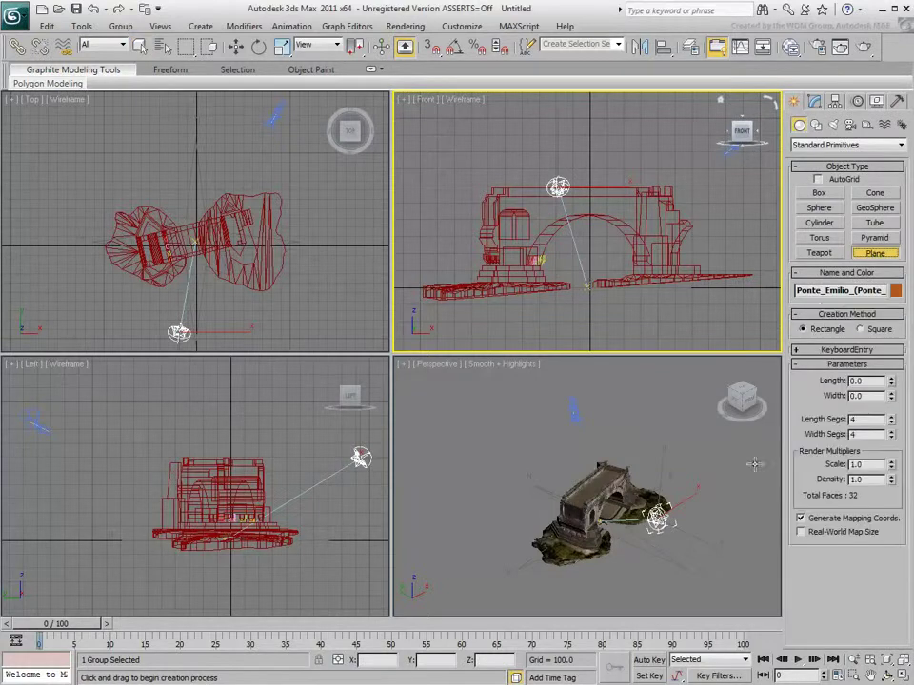
left_click_drag(754, 520, 431, 526)
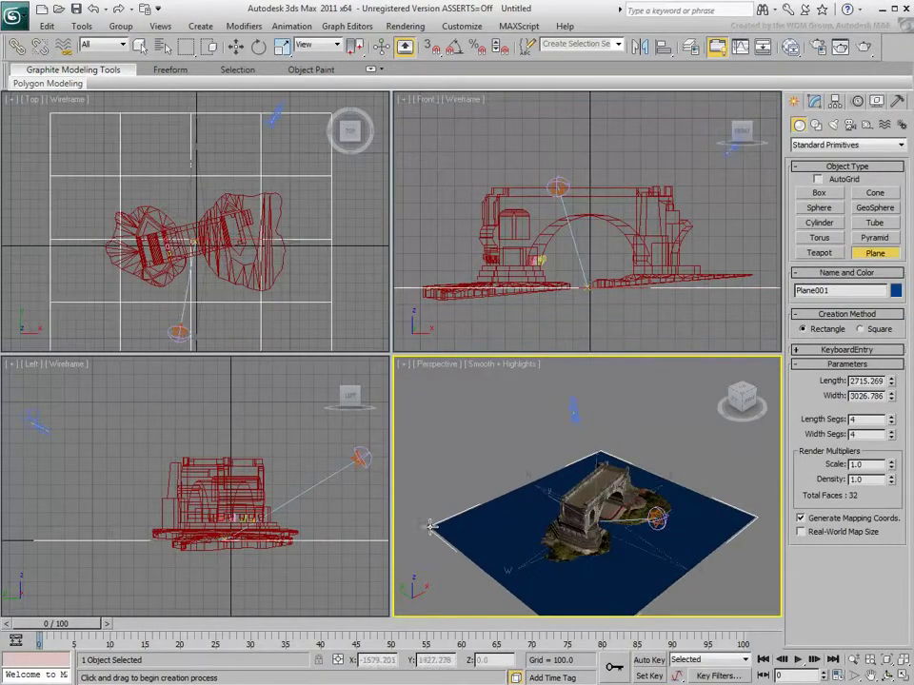
left_click(897, 291)
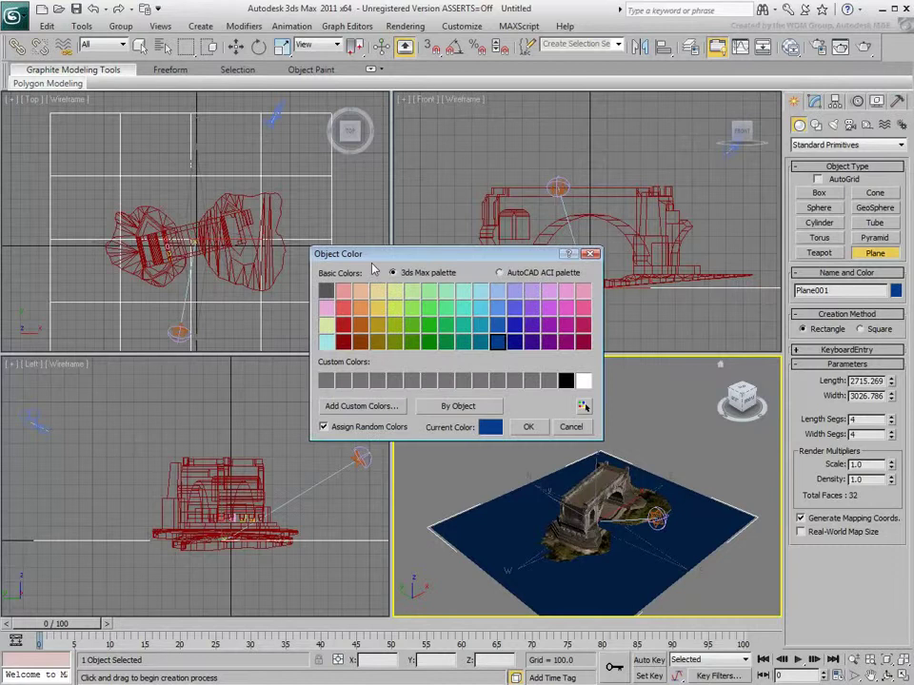
left_click(464, 293)
left_click(526, 427)
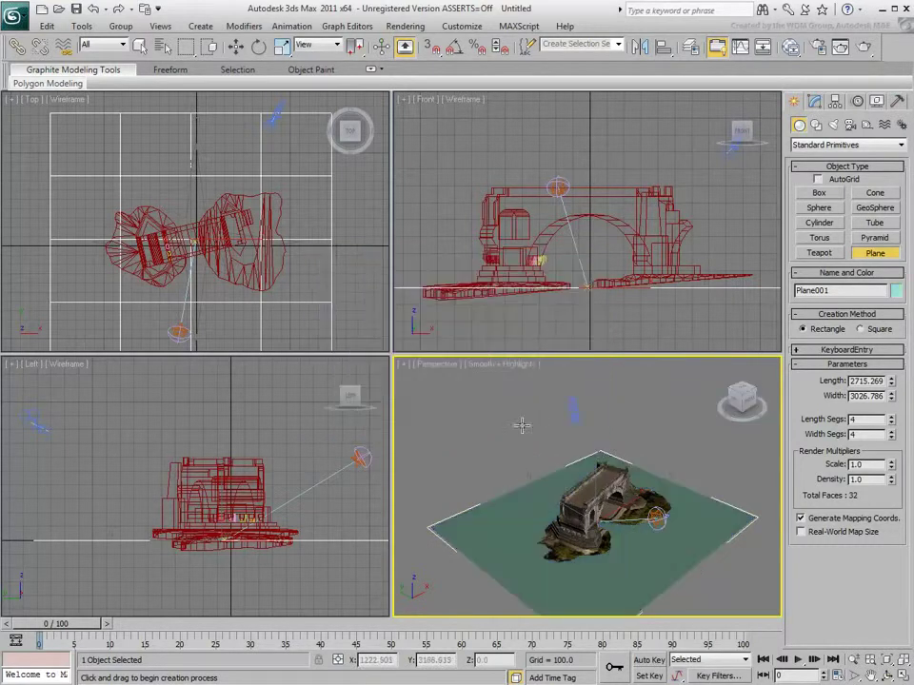
key("alt+w")
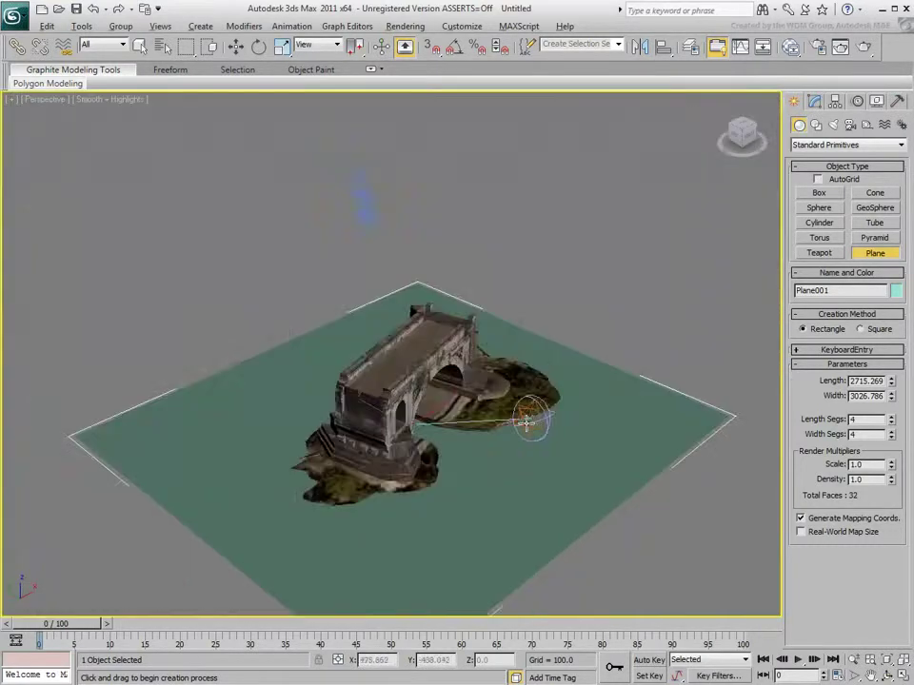
left_click(863, 50)
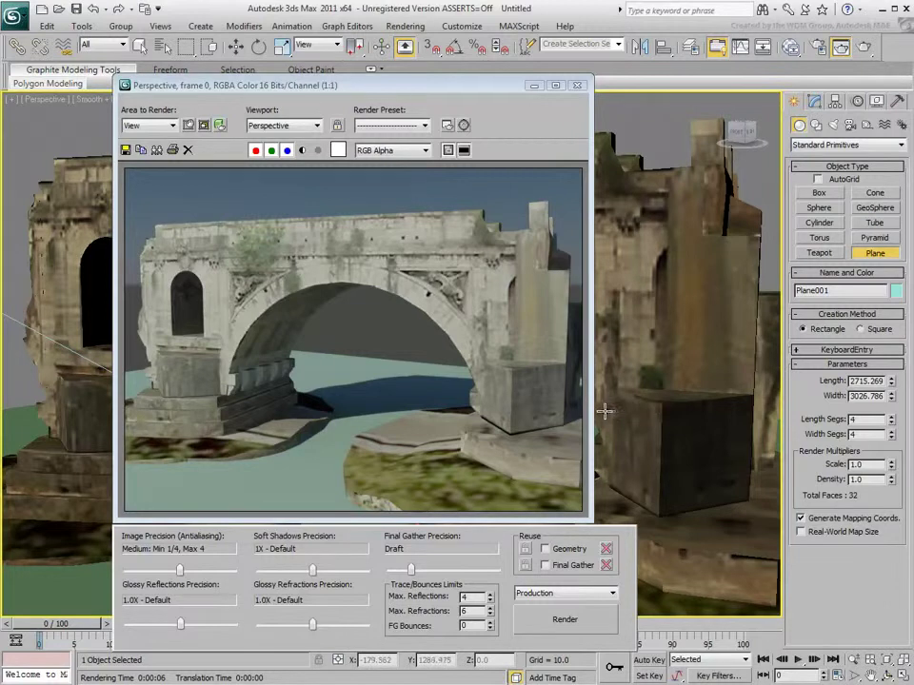
Close the Rendered Frame Window once the mental ray render of the bridge finishes
left_click(576, 85)
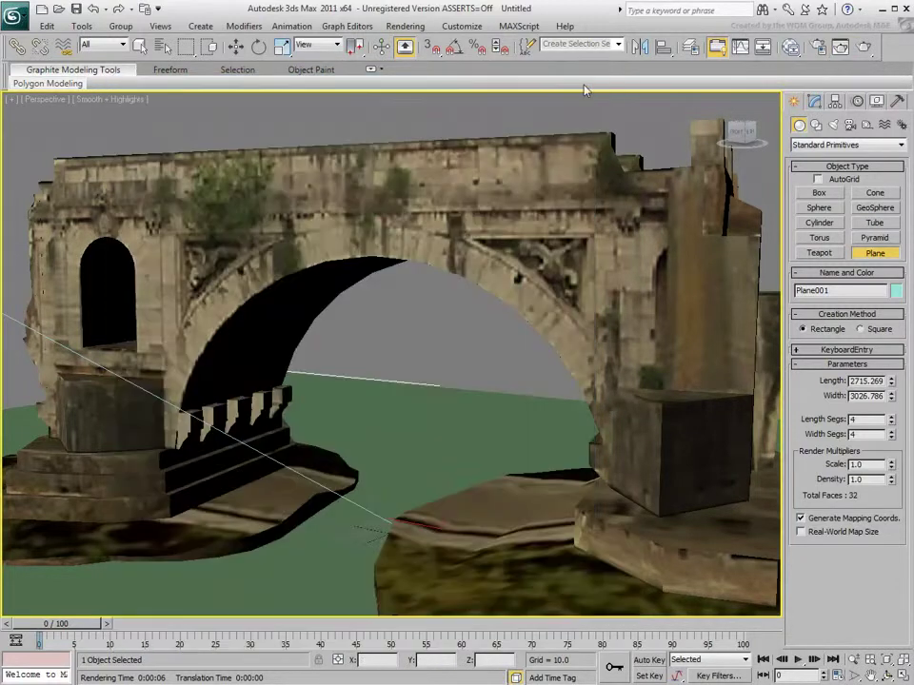
Open the Slate Material Editor and load the bridge's multi/sub-object material node network
left_click(792, 50)
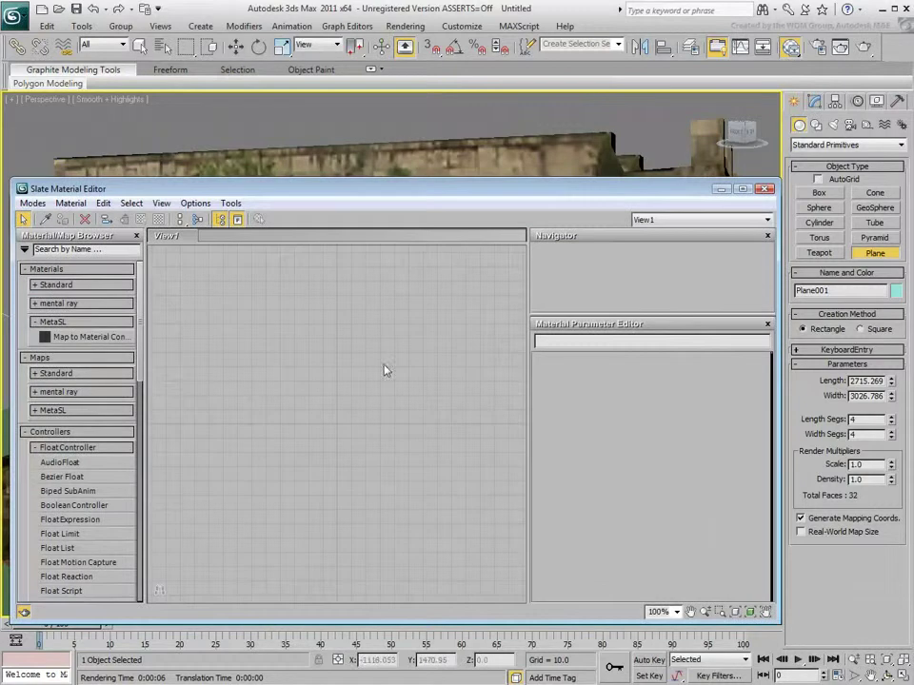
left_click(45, 220)
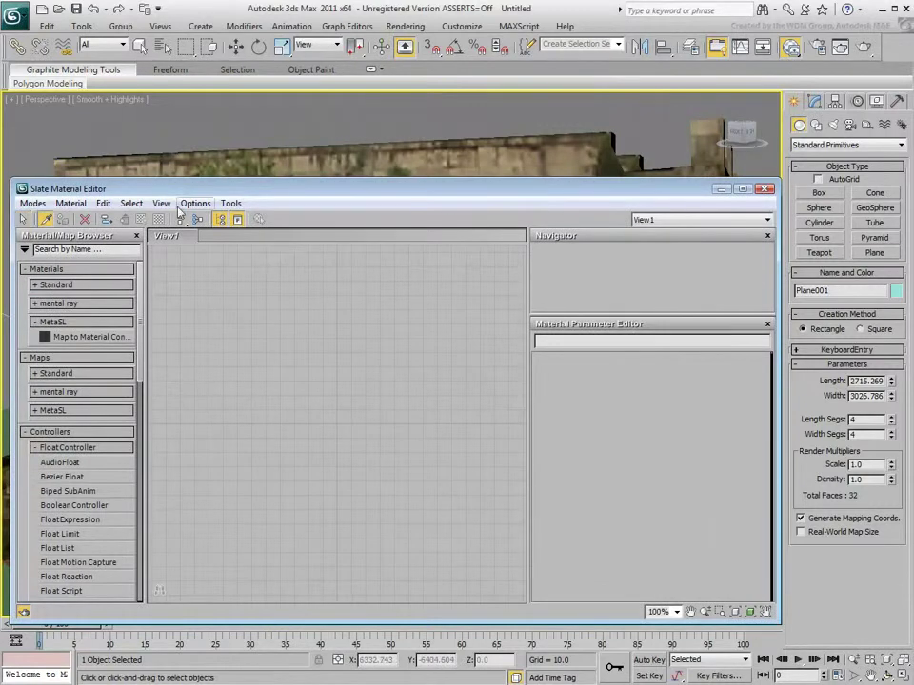
left_click(434, 157)
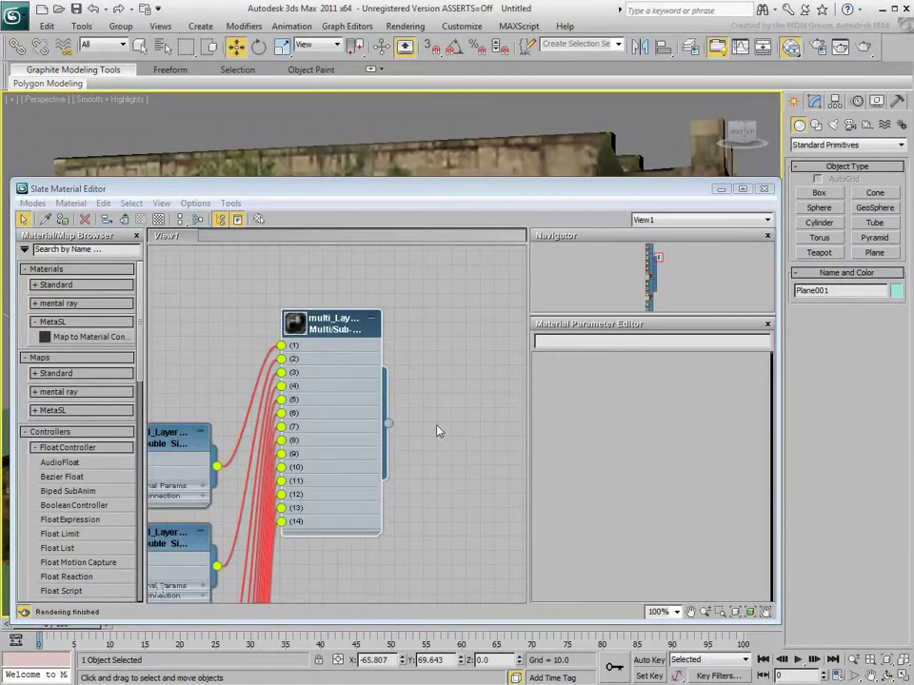
Frame the node graph and zoom in on the top bitmap, controller and material nodes
middle_click_drag(432, 404, 453, 411)
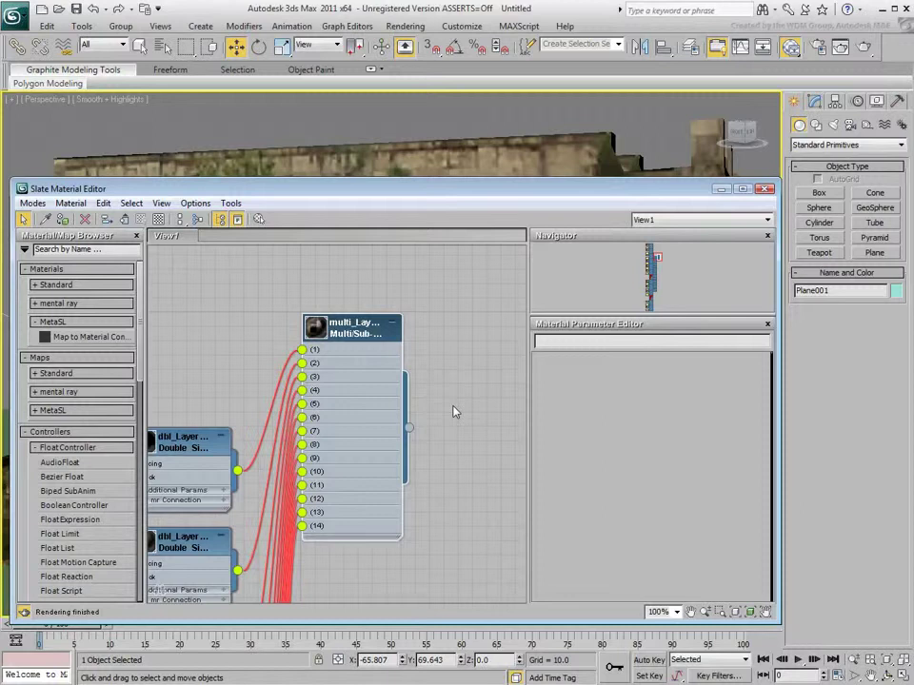
key("z")
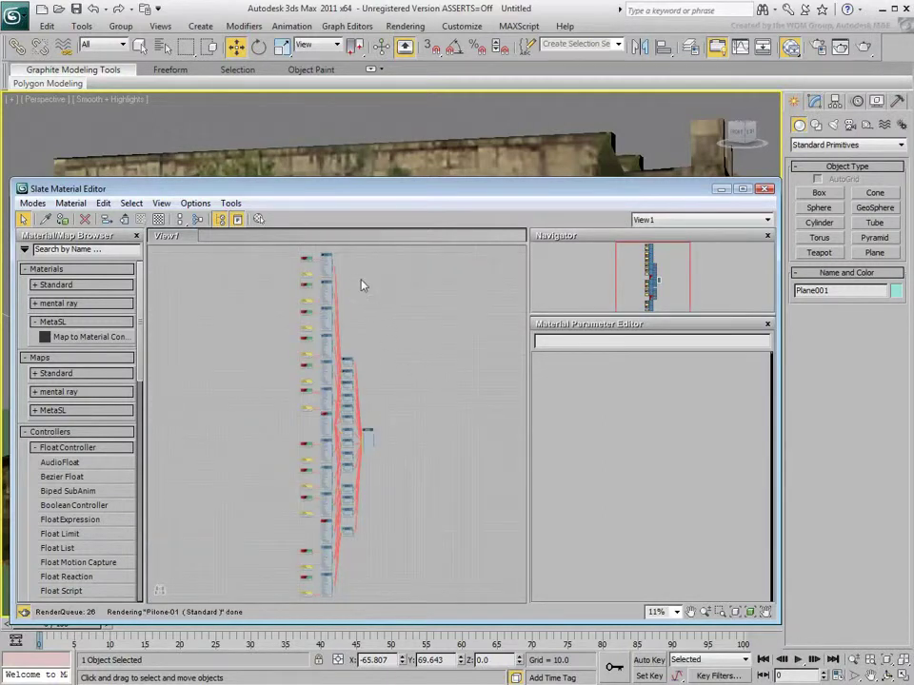
scroll(396, 352, "up", 2)
scroll(398, 358, "up", 1)
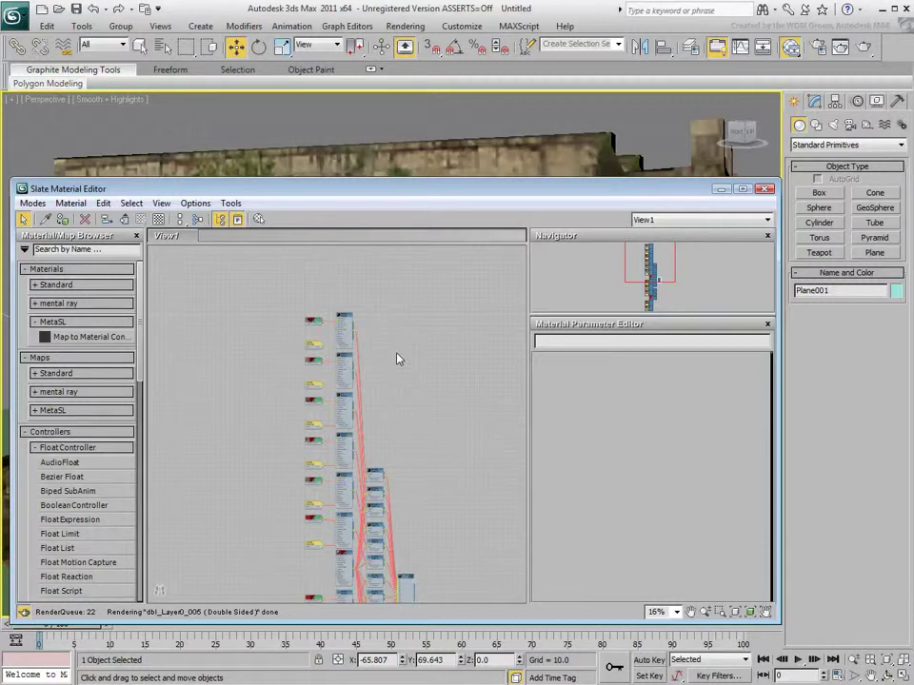
Wire the bitmaps into the Bump inputs of Pilone-02 and Base-01
scroll(324, 335, "up", 3)
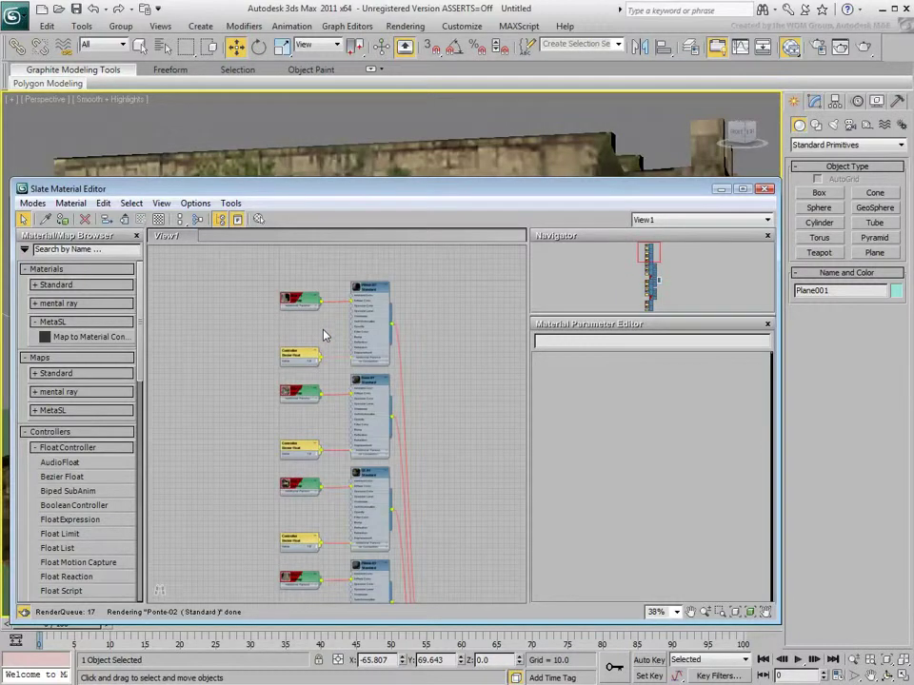
scroll(326, 316, "up", 3)
scroll(341, 364, "up", 3)
middle_click_drag(333, 386, 327, 371)
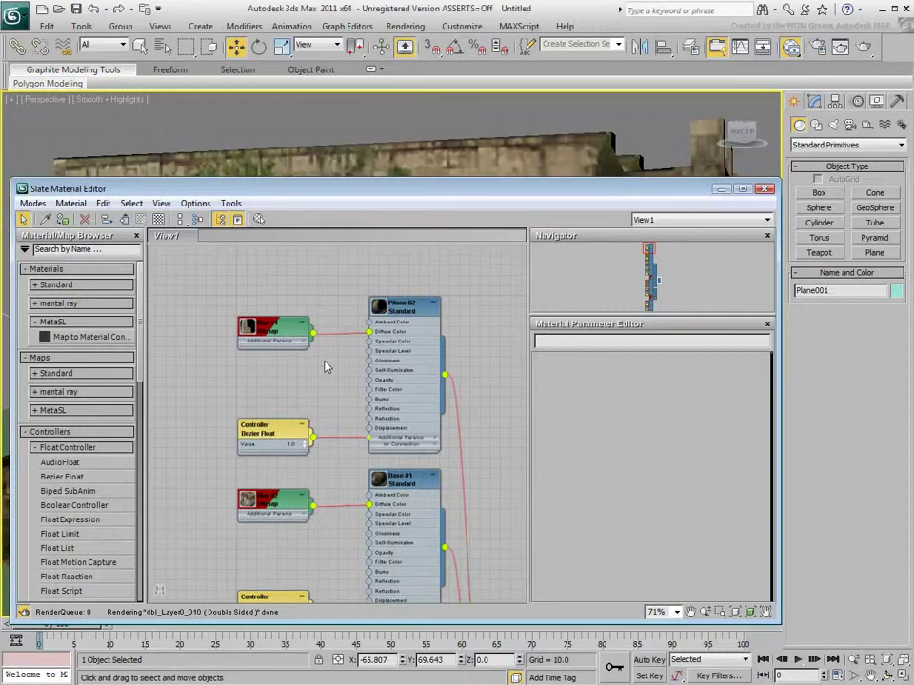
left_click_drag(315, 338, 372, 405)
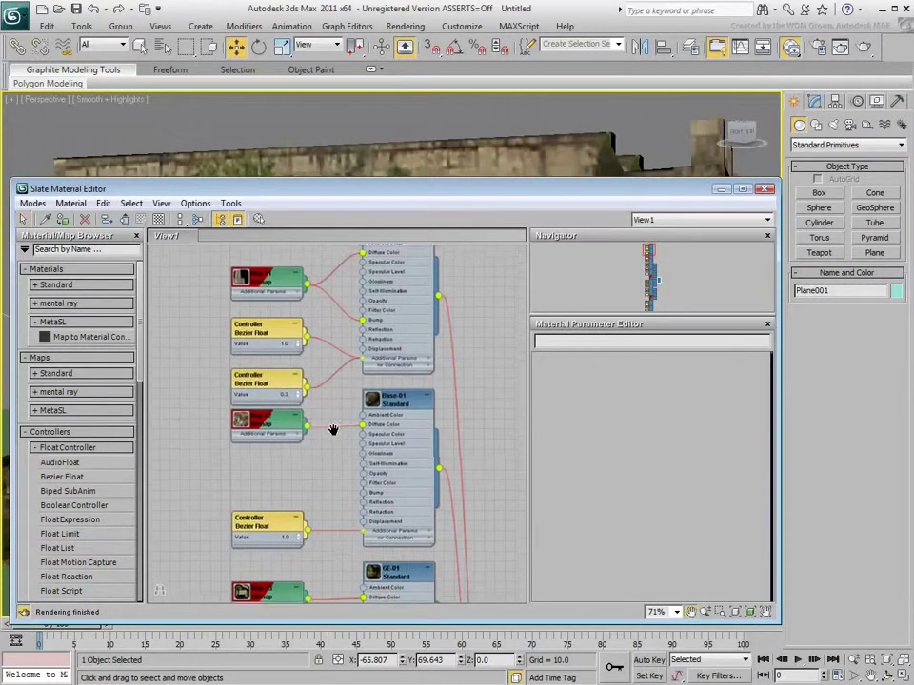
left_click_drag(298, 372, 355, 441)
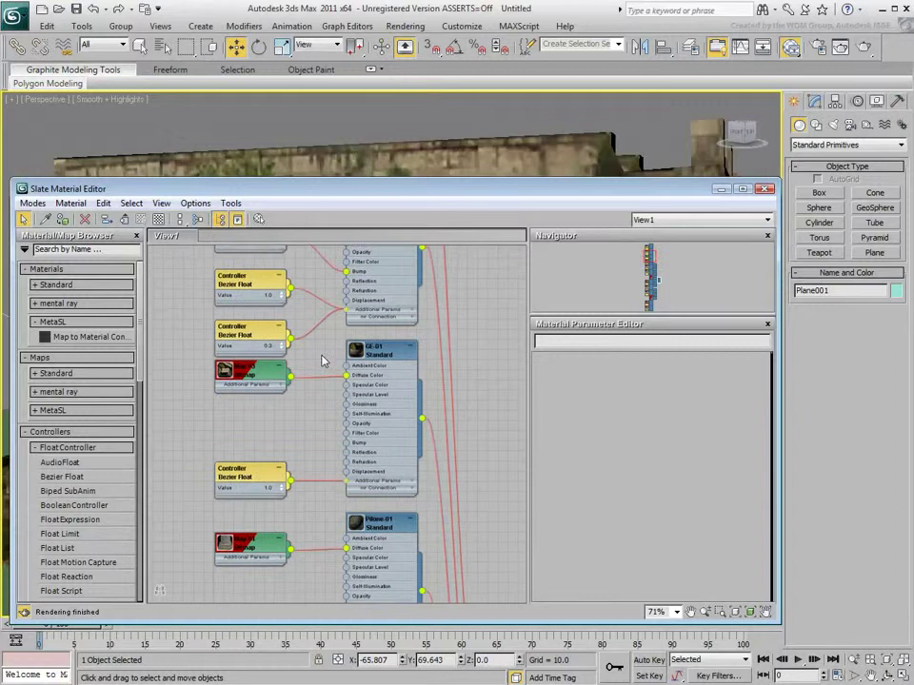
Wire the bitmaps, including Map #10 and Map #11, into Pilone-01, Ponte and Ponte-05 Bump inputs
middle_click_drag(322, 511, 320, 343)
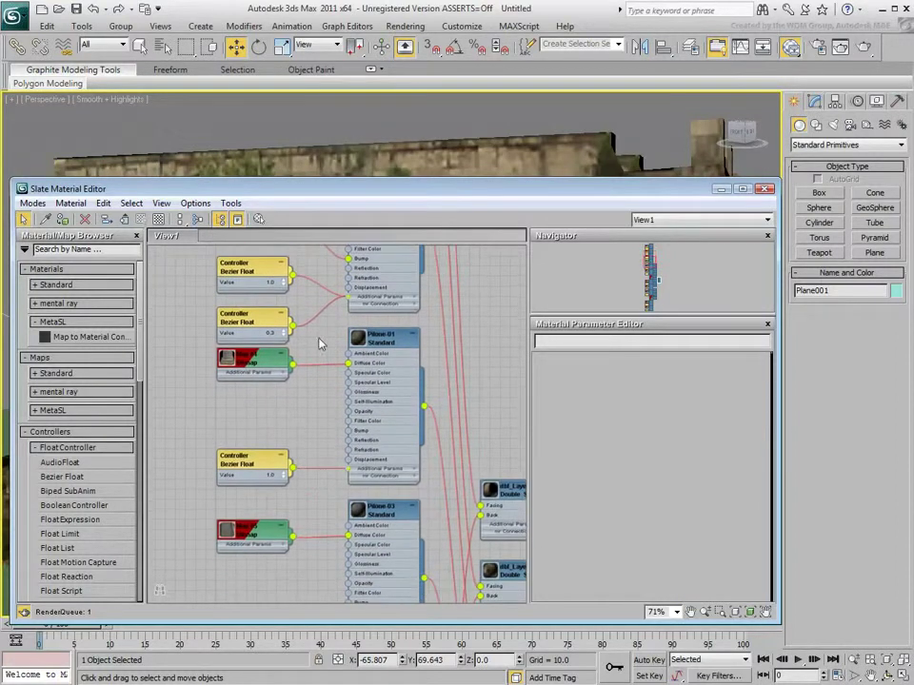
left_click_drag(292, 364, 350, 434)
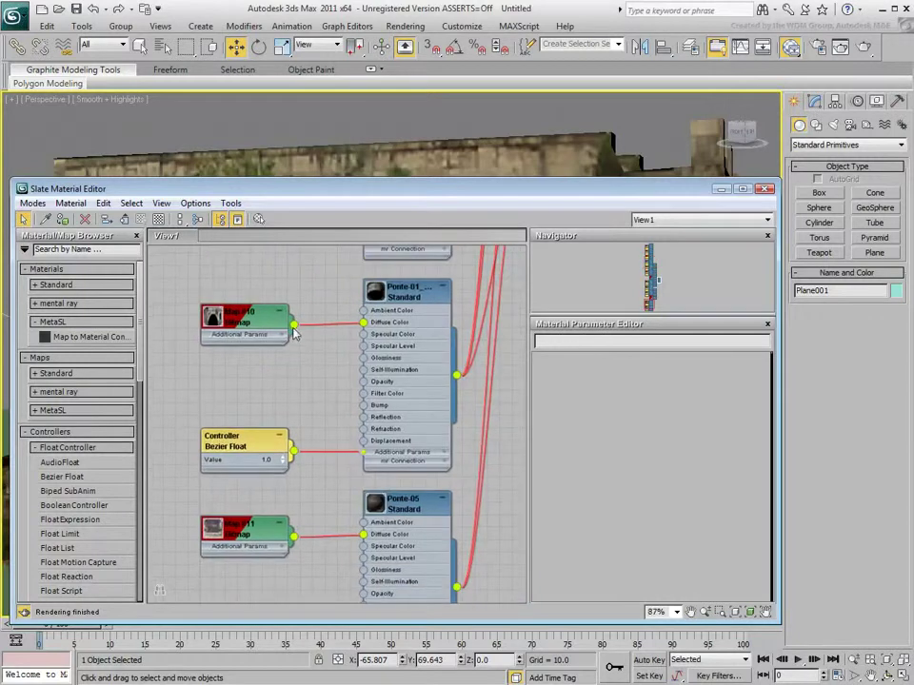
left_click_drag(294, 325, 327, 389)
middle_click_drag(316, 434, 291, 286)
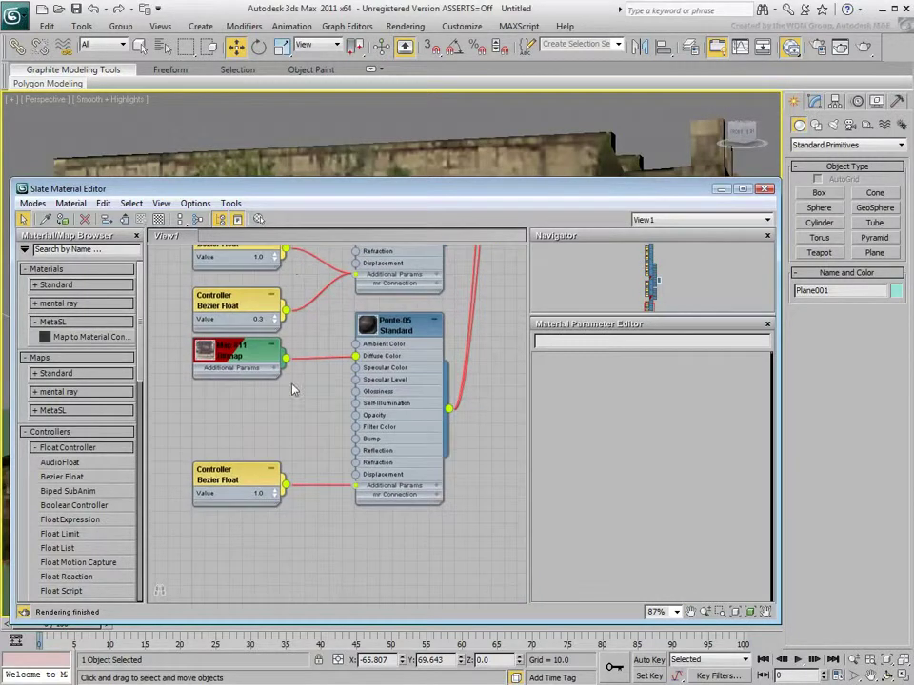
left_click_drag(287, 365, 356, 439)
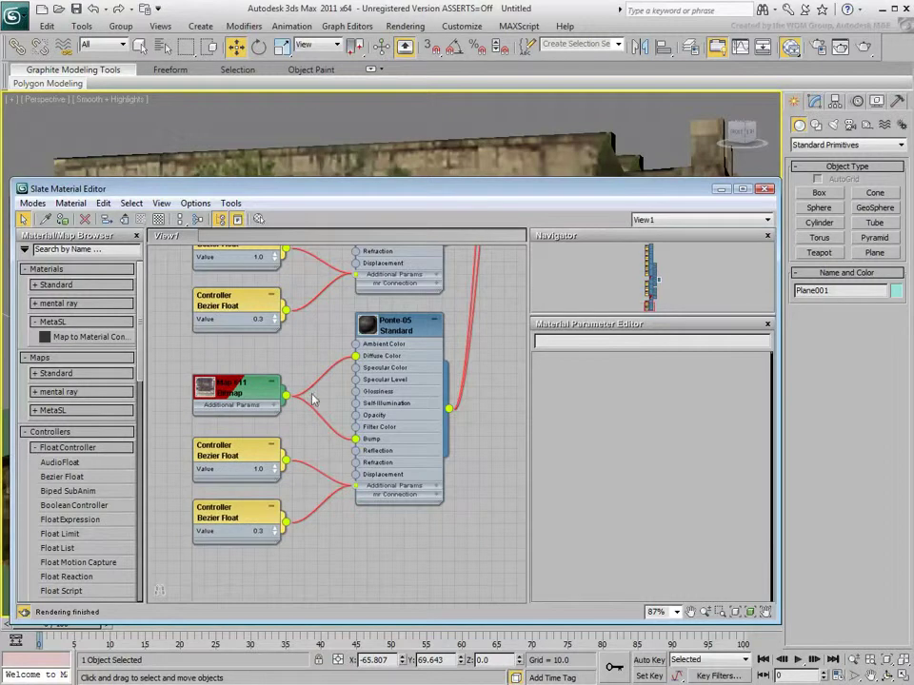
middle_click_drag(310, 334, 310, 406)
Add a new Bezier Float, Controller#1, and wire it into Pilone-02's Bump Amount
key("z")
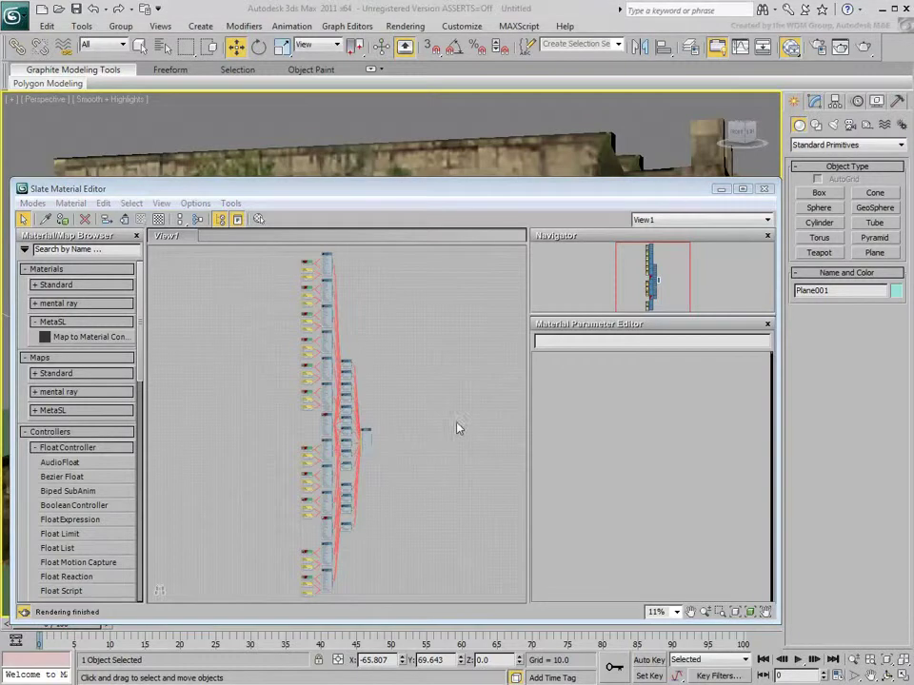
left_click(91, 486)
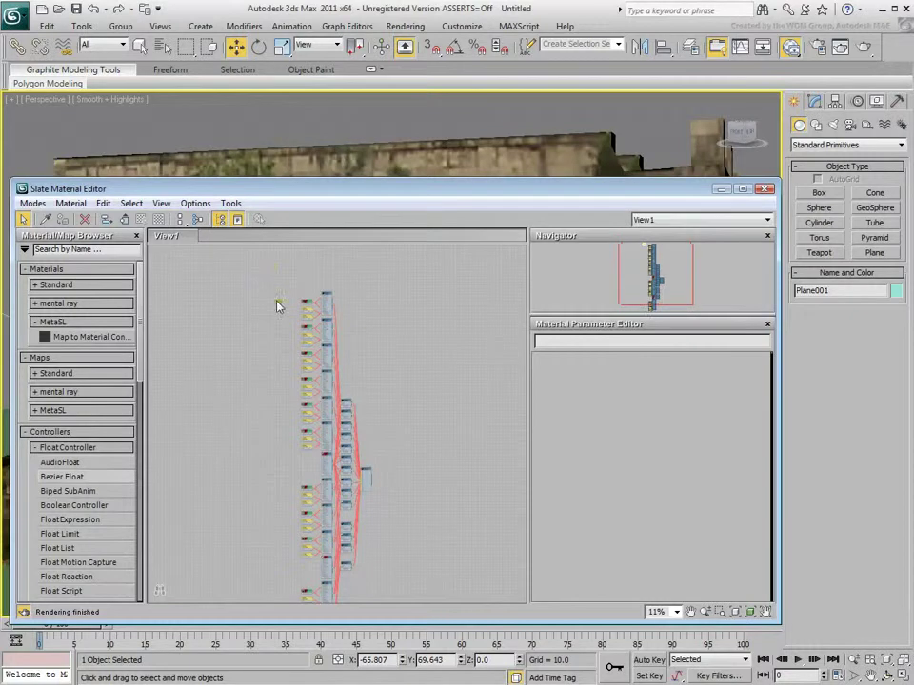
scroll(281, 310, "up", 5)
middle_click_drag(305, 291, 291, 389)
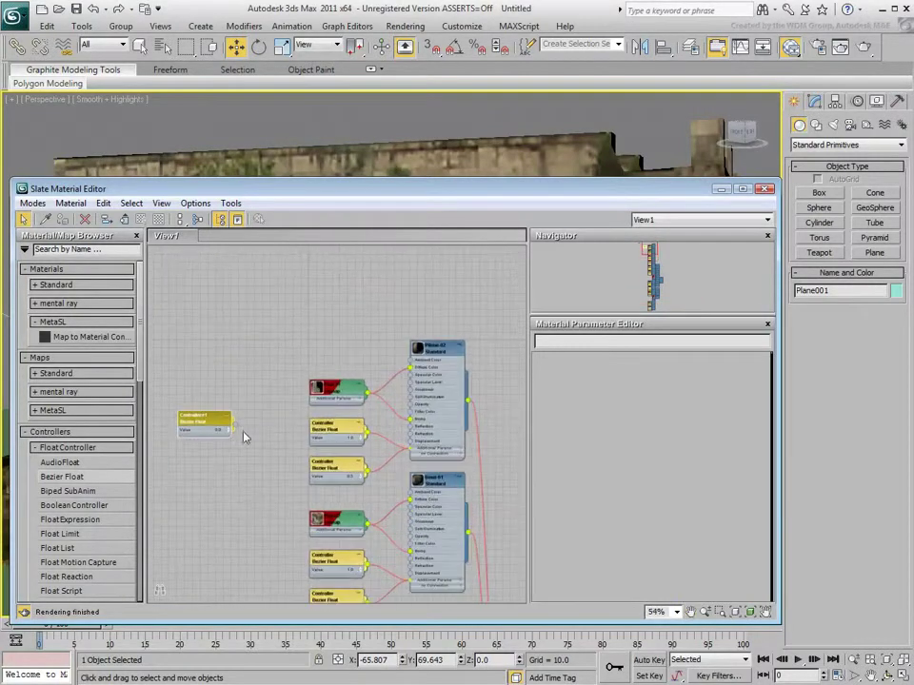
left_click_drag(221, 416, 253, 390)
scroll(331, 411, "up", 3)
middle_click_drag(330, 410, 261, 420)
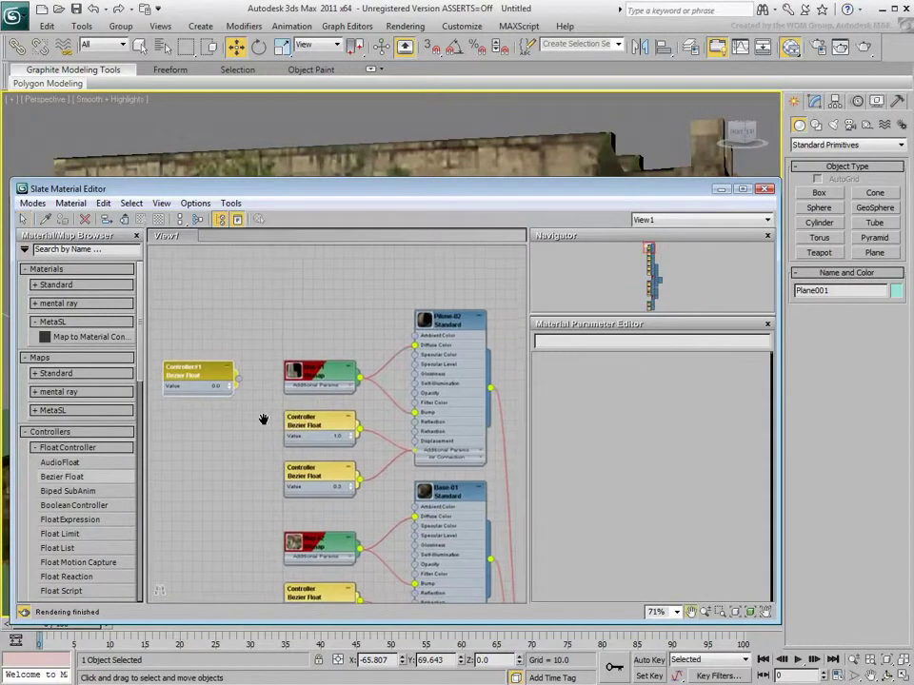
left_click(443, 458)
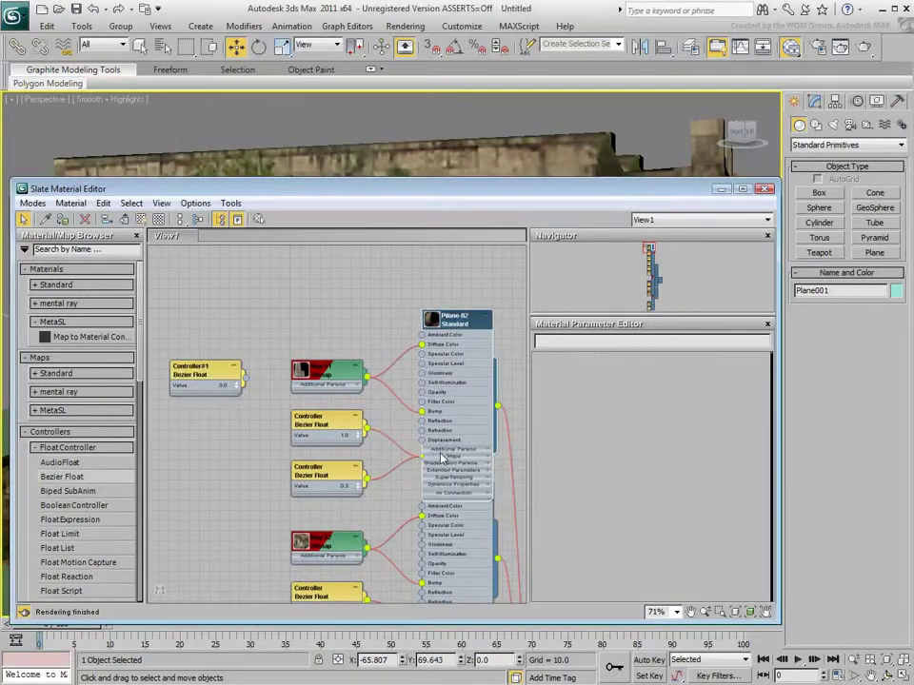
left_click(442, 459)
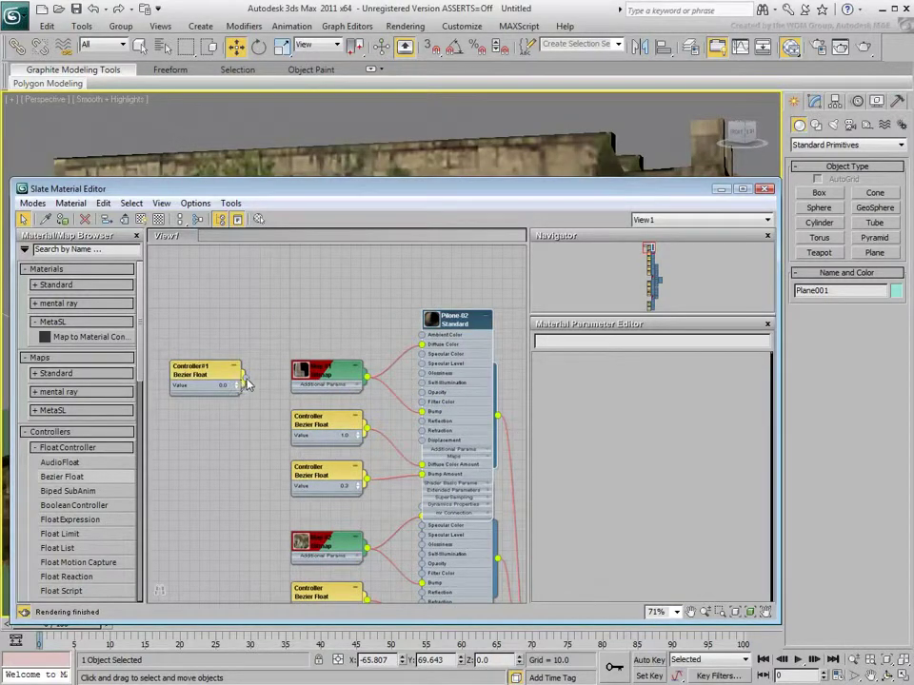
left_click_drag(245, 378, 424, 476)
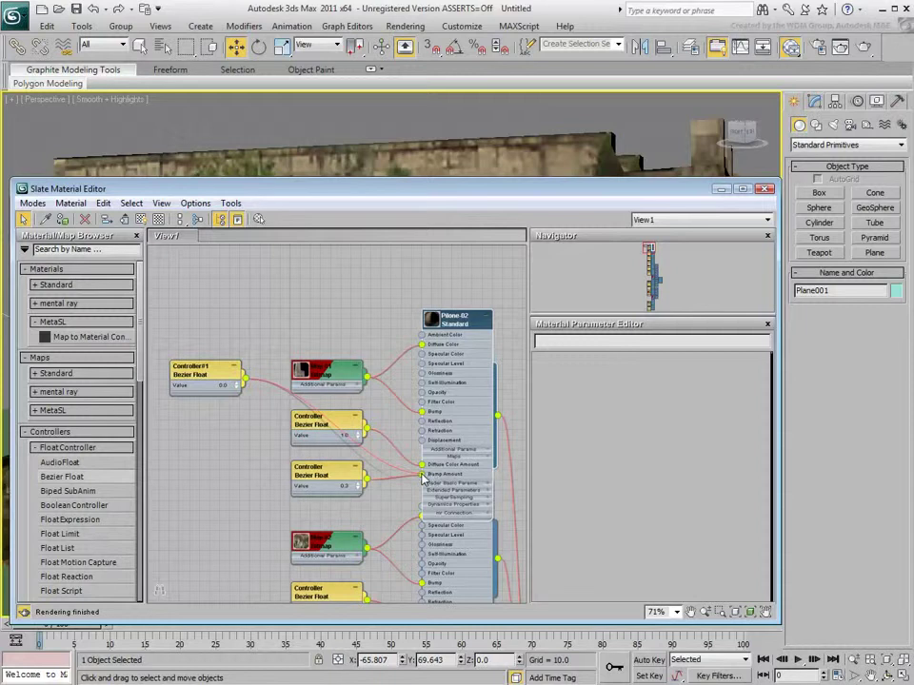
Move Pilone-02's old 0.3 controller aside and wire Controller#1 into Base-01's Bump Amount
left_click_drag(314, 471, 212, 464)
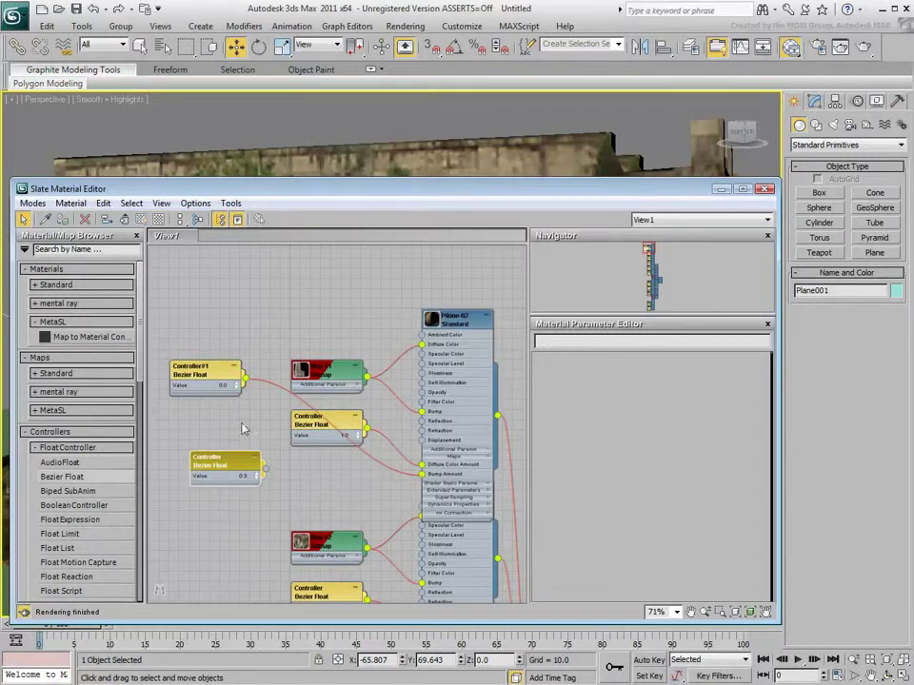
middle_click_drag(271, 432, 284, 327)
left_click_drag(234, 276, 212, 466)
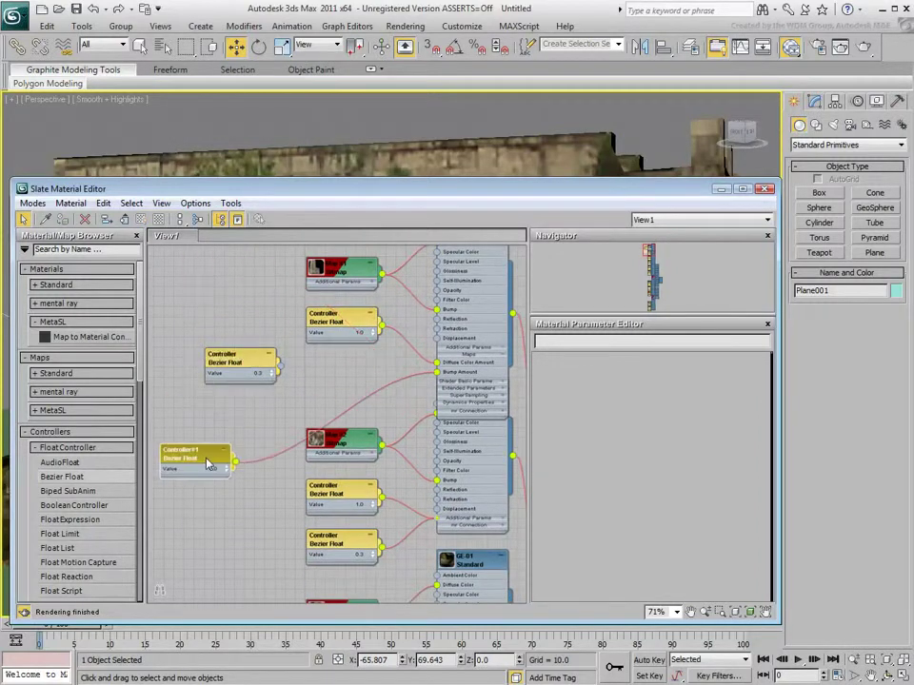
left_click(462, 522)
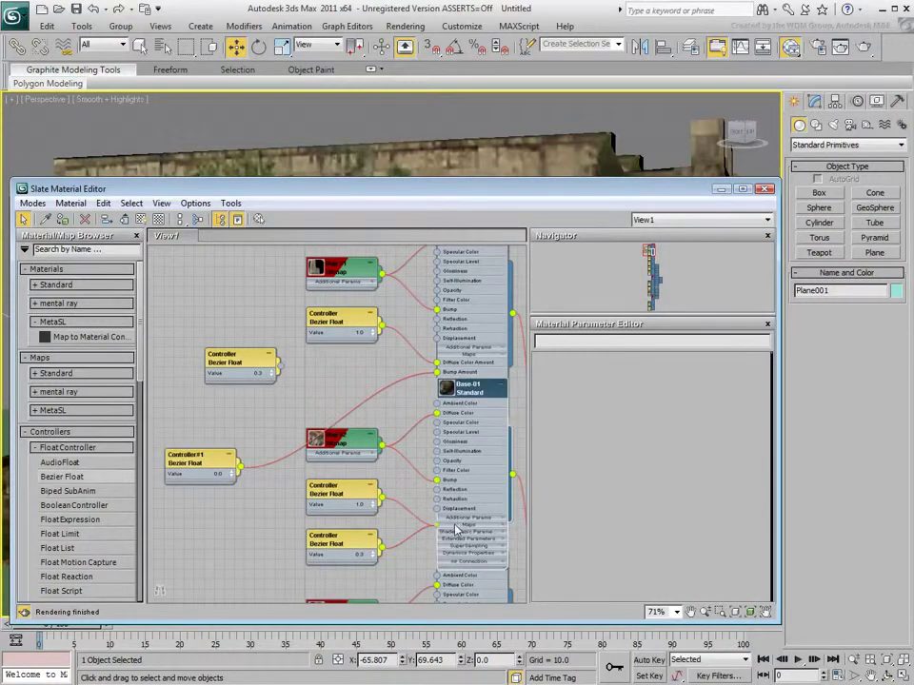
left_click(456, 526)
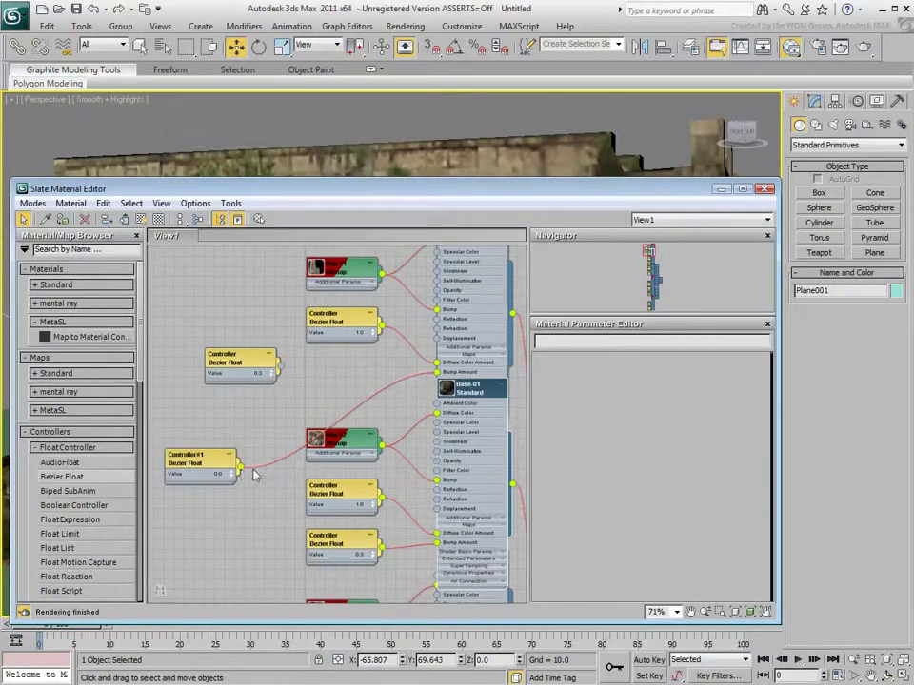
left_click_drag(241, 467, 438, 543)
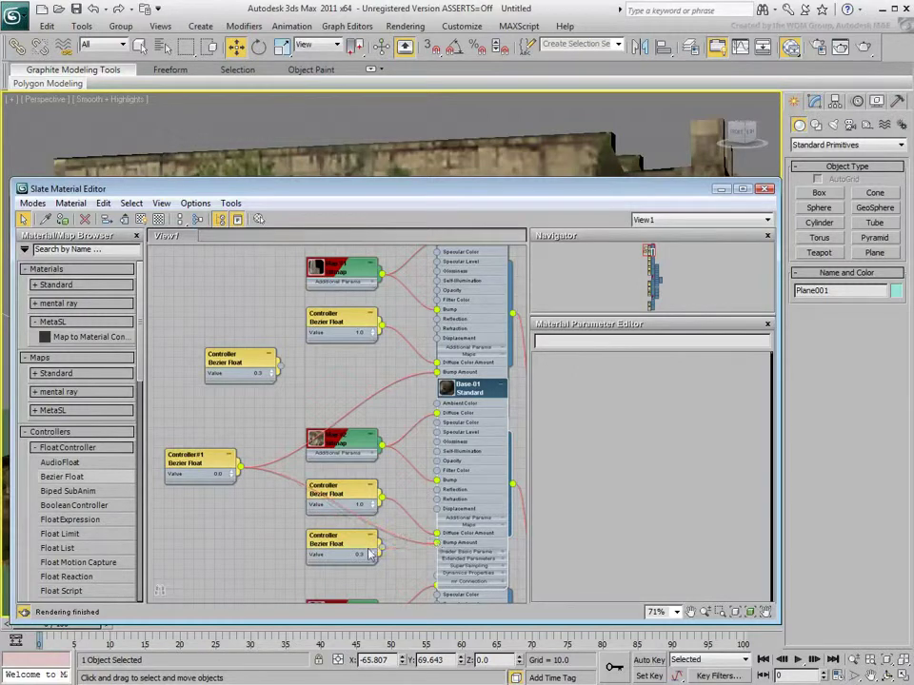
Move the lower 0.3 controller aside and connect Controller#1 to GE-01's Bump Amount
left_click_drag(329, 540, 221, 537)
middle_click_drag(296, 539, 318, 334)
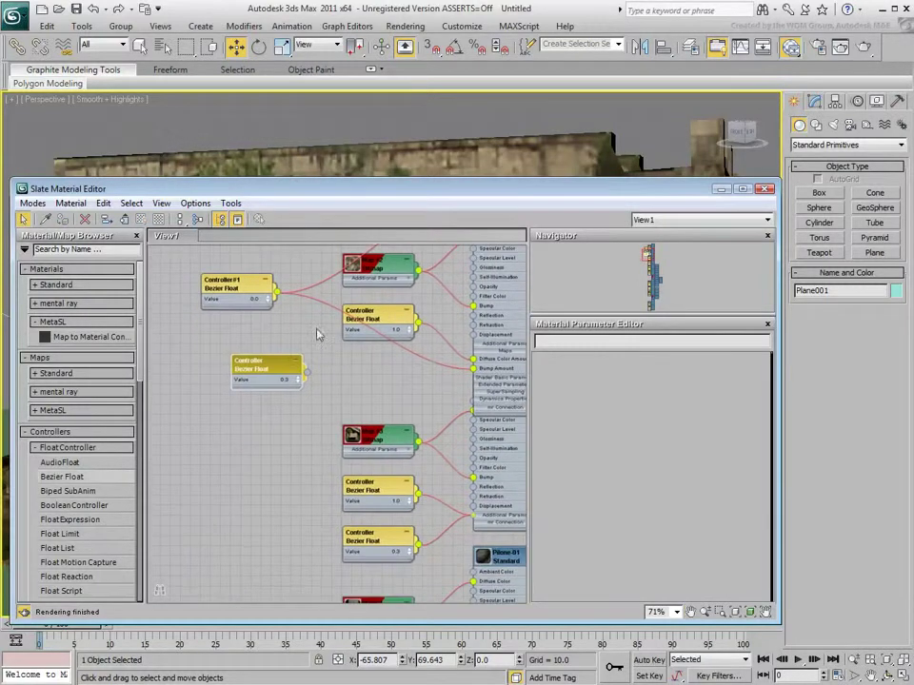
left_click_drag(254, 293, 233, 513)
left_click(490, 522)
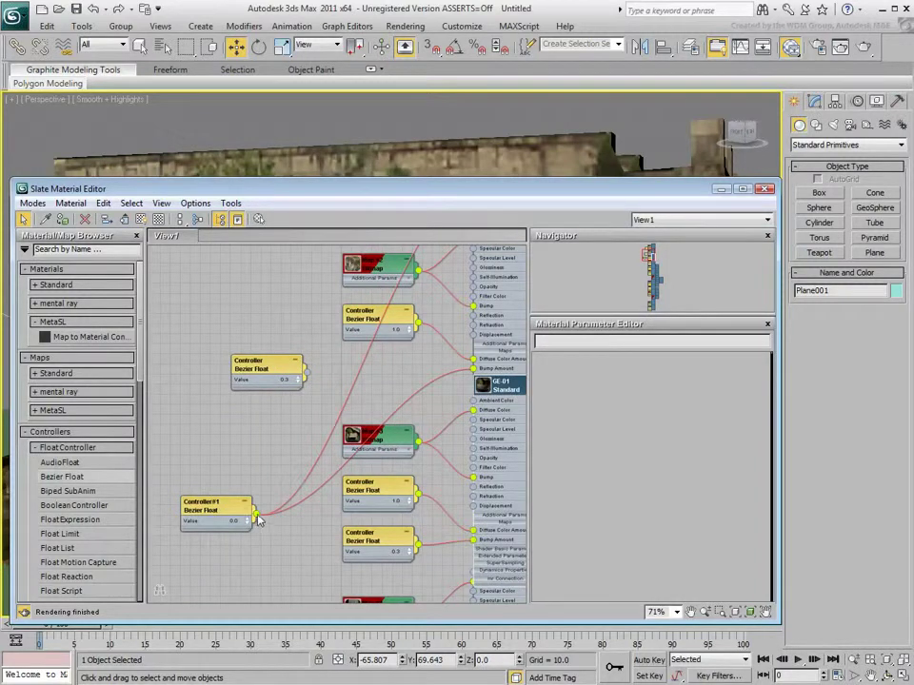
left_click_drag(255, 515, 473, 541)
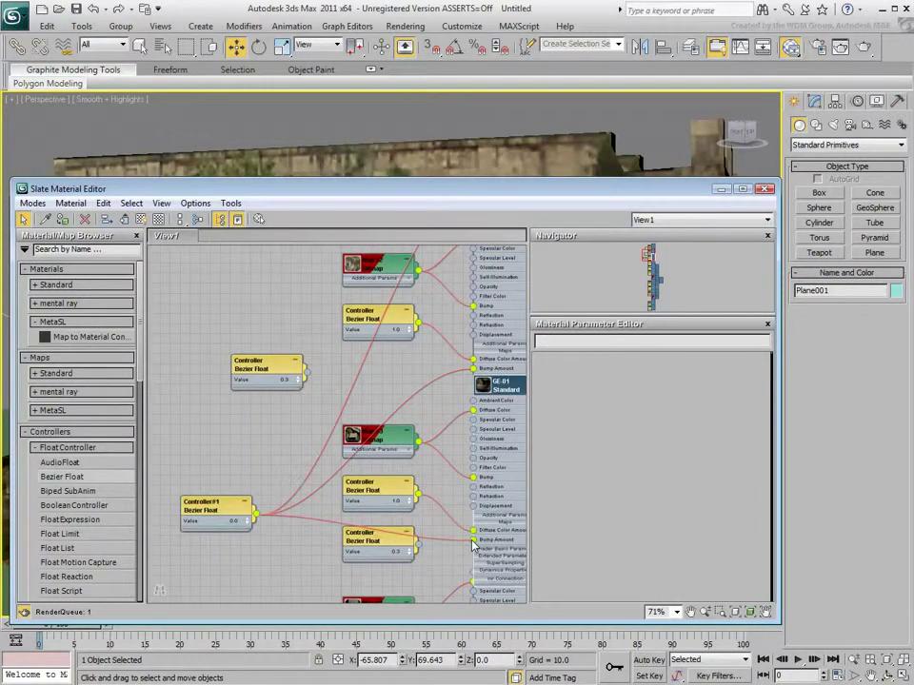
Connect Controller#1 to the upper material's Diffuse Color Amount
scroll(281, 388, "down", 3)
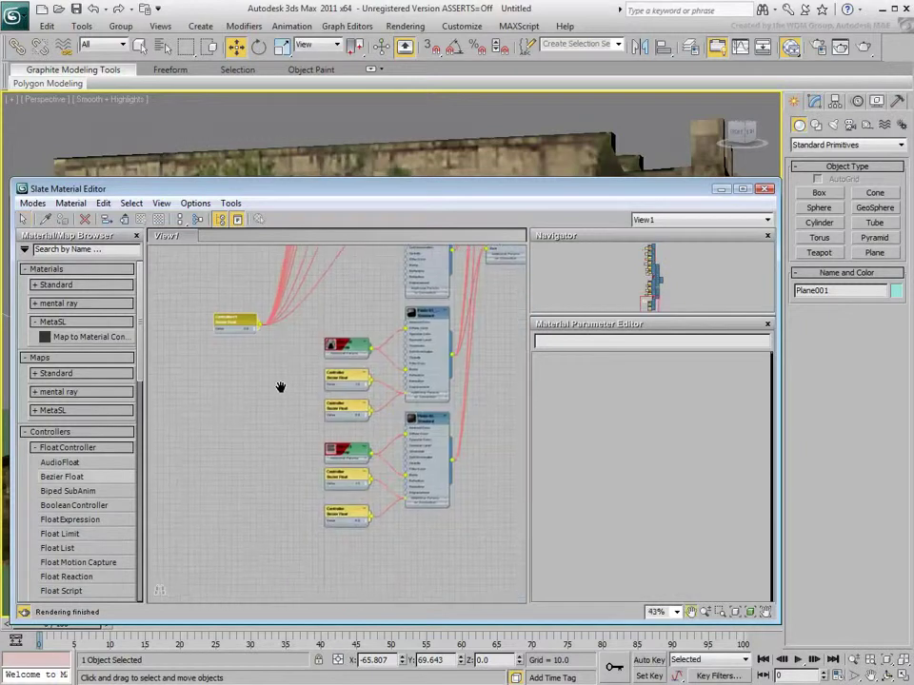
scroll(280, 388, "up", 2)
left_click_drag(202, 286, 209, 411)
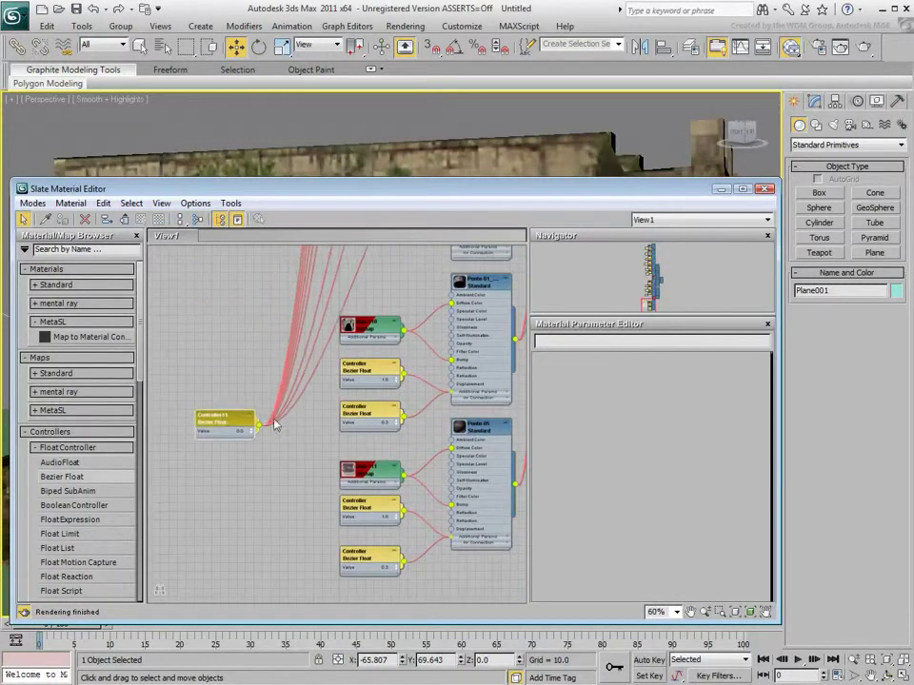
left_click(476, 392)
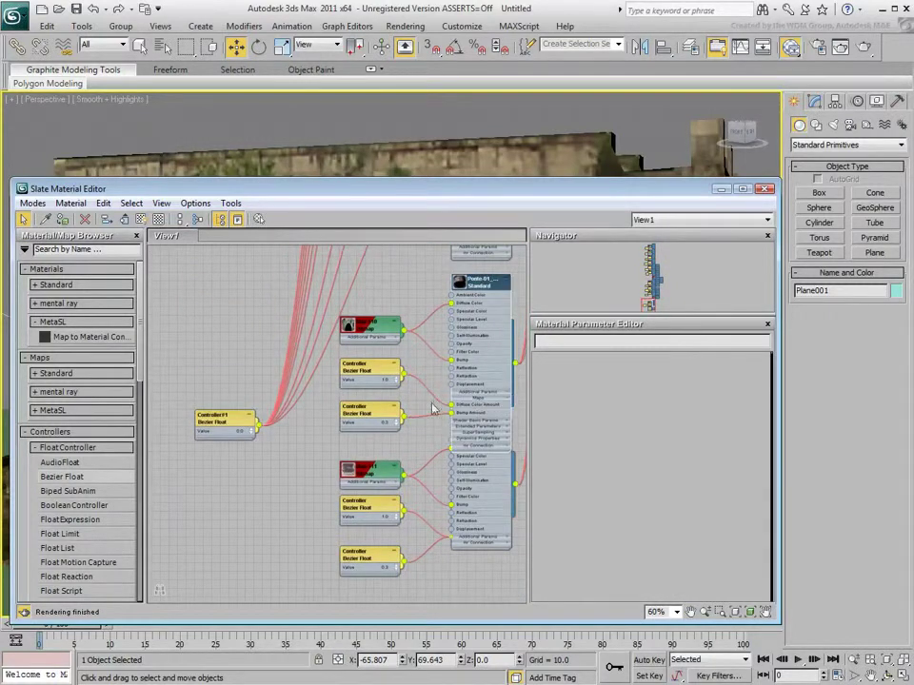
left_click_drag(256, 425, 452, 415)
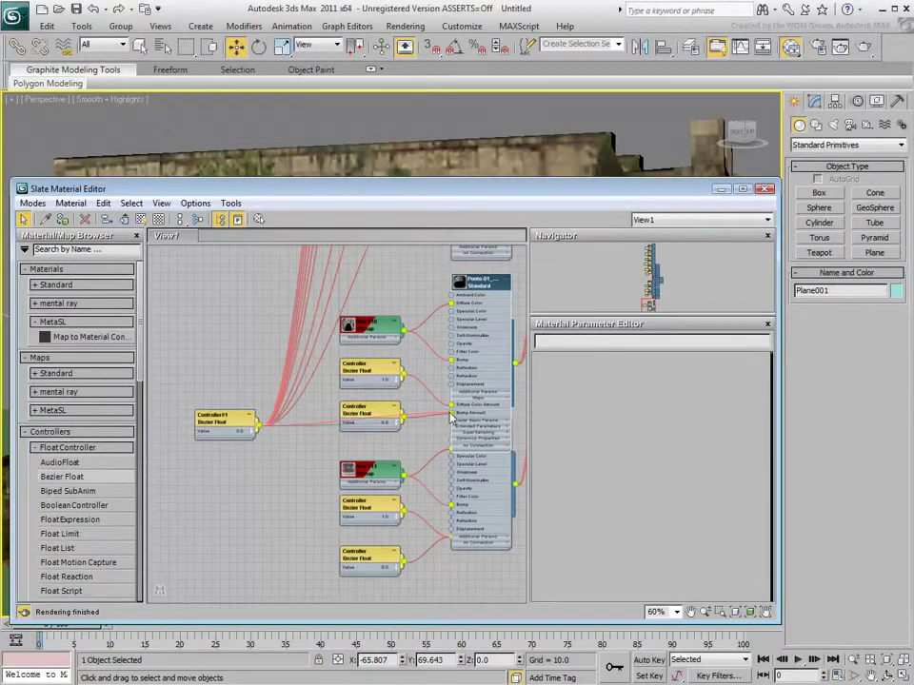
Move the remaining old controllers aside, unconnected, and expose the lower material's map amount slots
left_click_drag(368, 412, 265, 468)
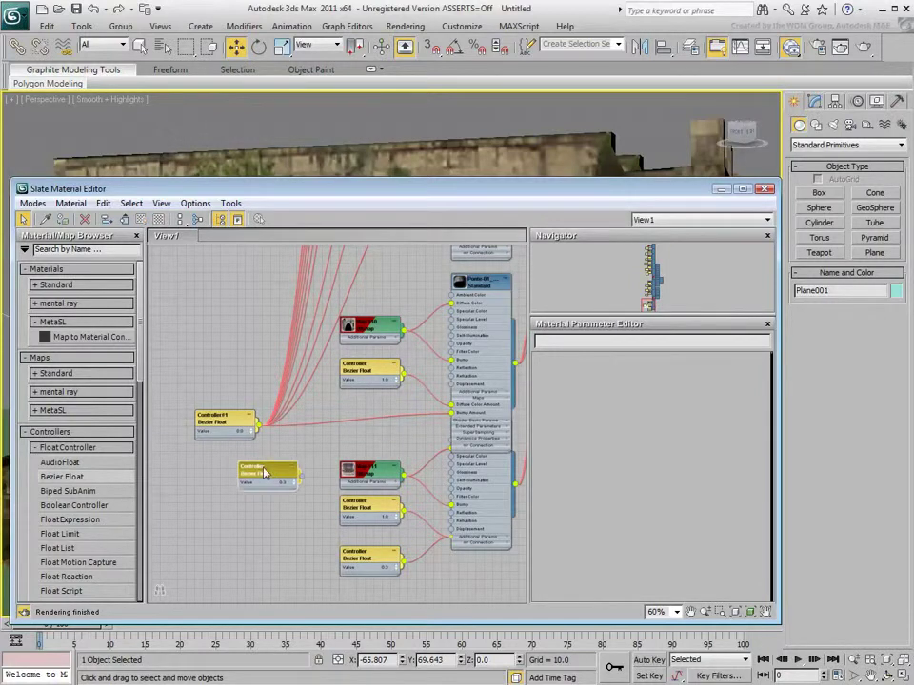
left_click(470, 548)
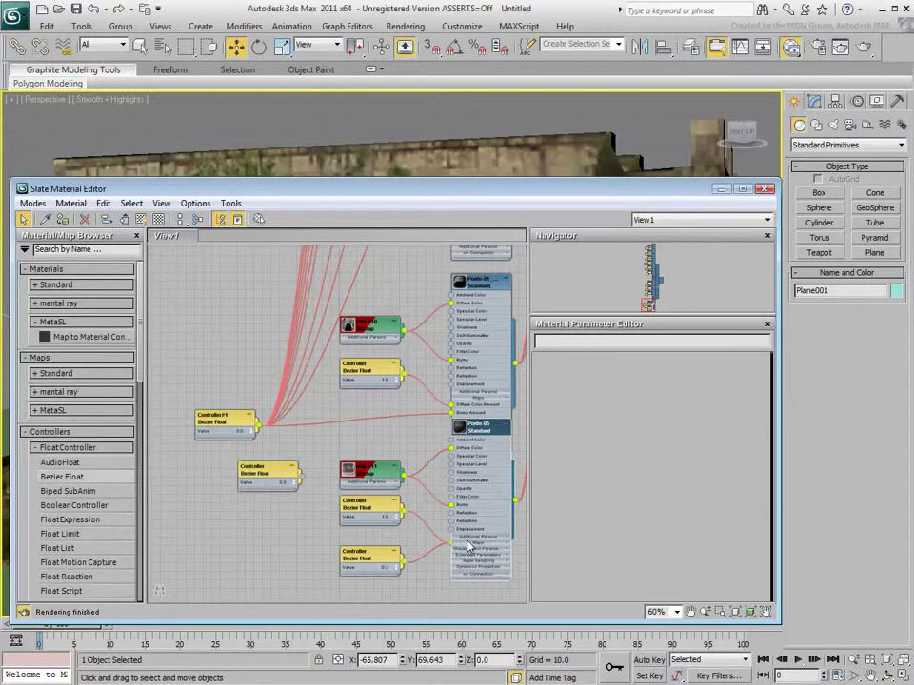
left_click(465, 539)
left_click(465, 544)
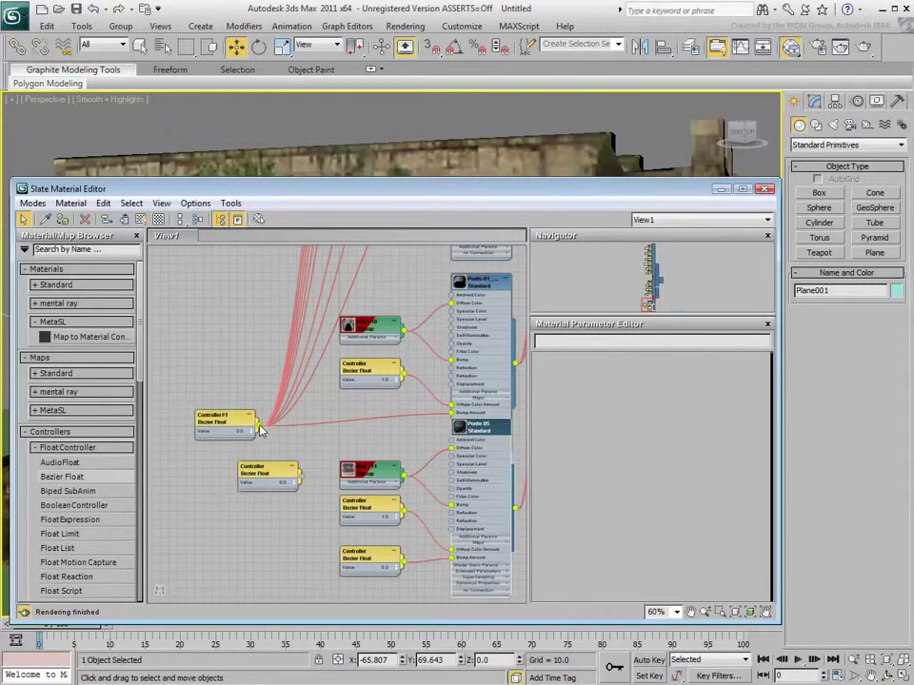
scroll(451, 544, "down", 2)
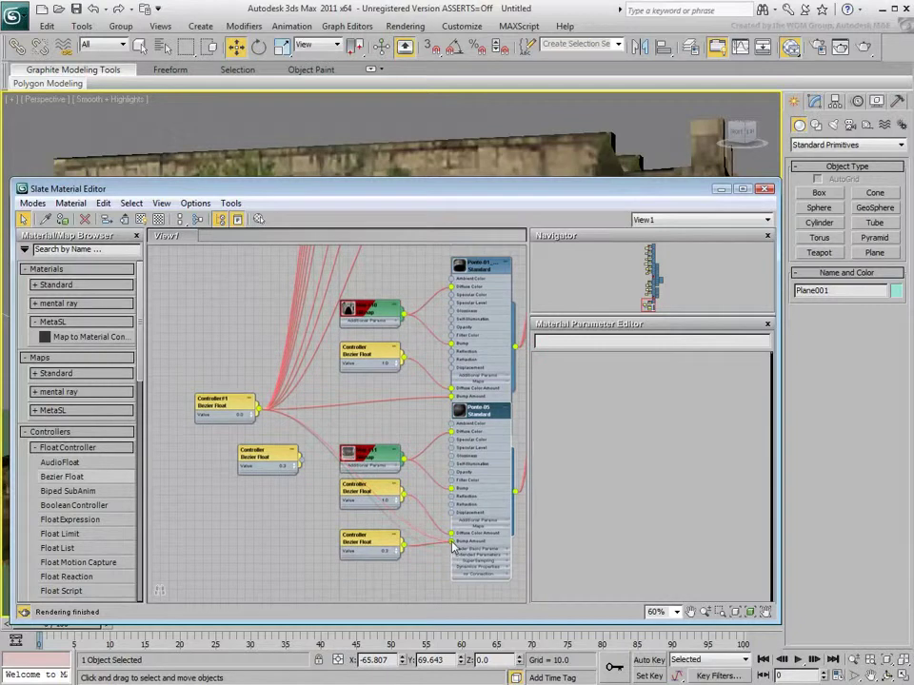
left_click_drag(369, 538, 285, 538)
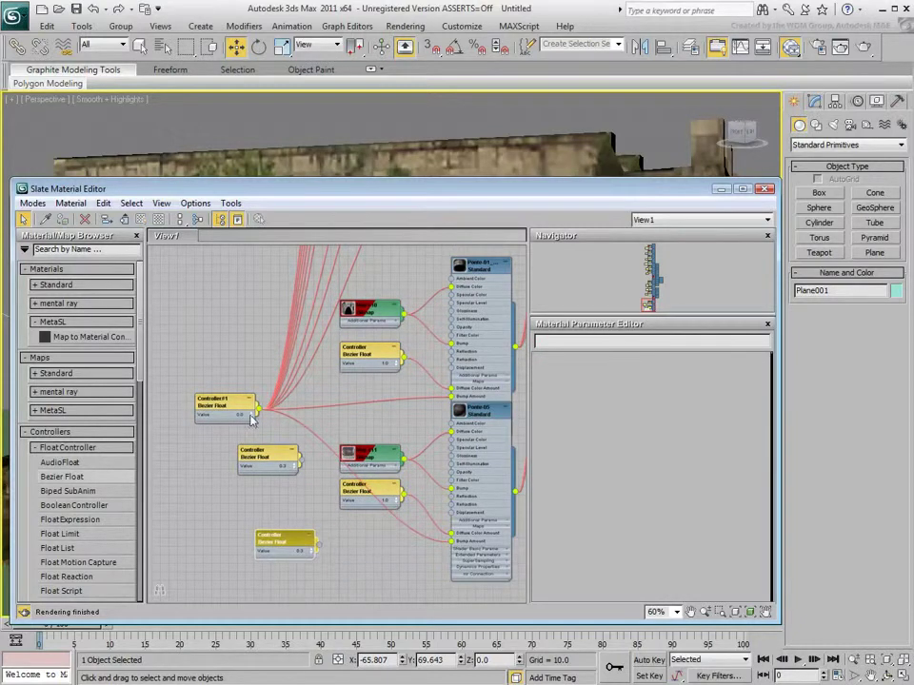
Zoom out and place Controller#1 to the left of the material nodes
scroll(250, 405, "down", 2)
scroll(248, 376, "down", 2)
scroll(246, 357, "down", 2)
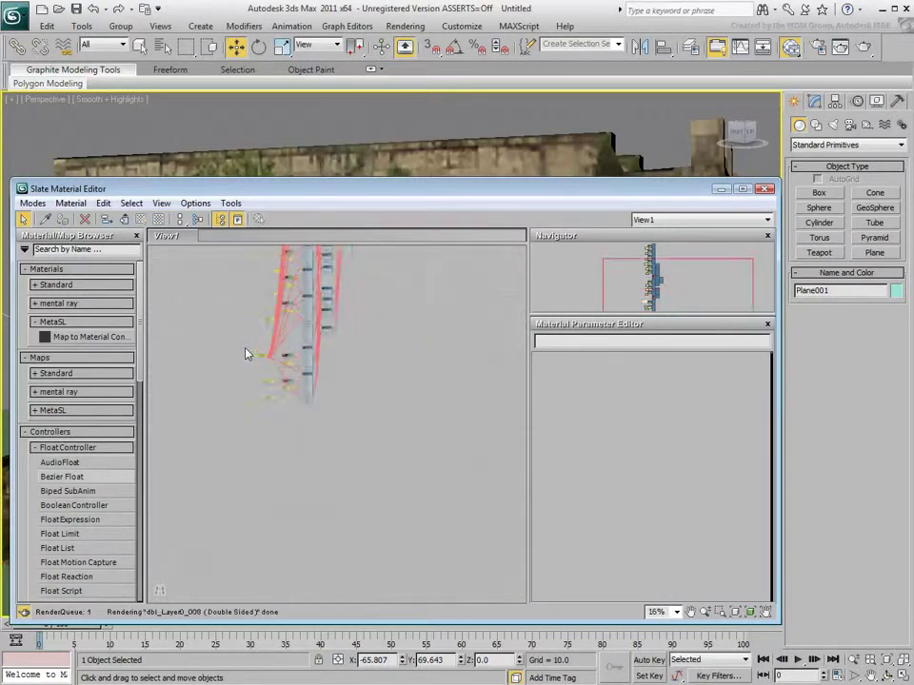
scroll(246, 354, "up", 2)
mouse_move(285, 381)
middle_mouse_down()
mouse_move(235, 353)
mouse_move(237, 458)
middle_mouse_up()
scroll(237, 458, "down", 1)
scroll(239, 453, "down", 2)
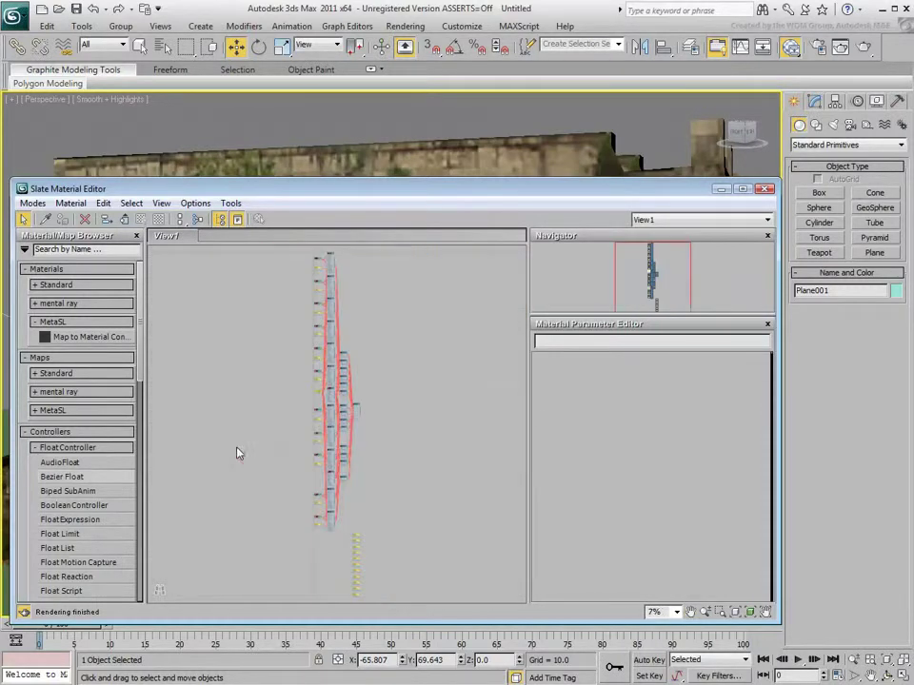
scroll(297, 395, "up", 3)
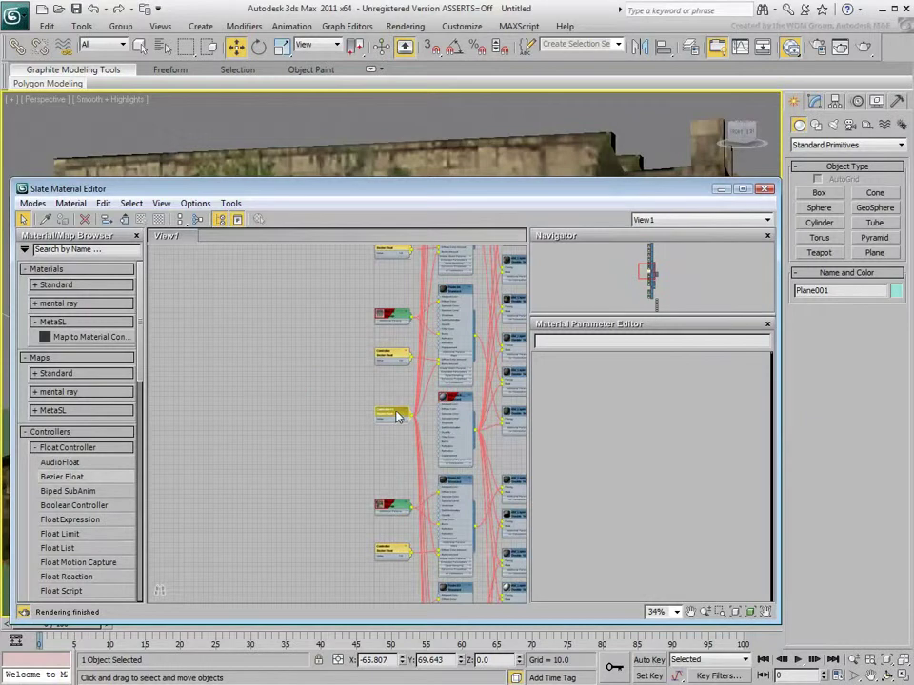
left_click_drag(397, 414, 173, 416)
Box-select the column of yellow controller nodes
scroll(240, 421, "down", 5)
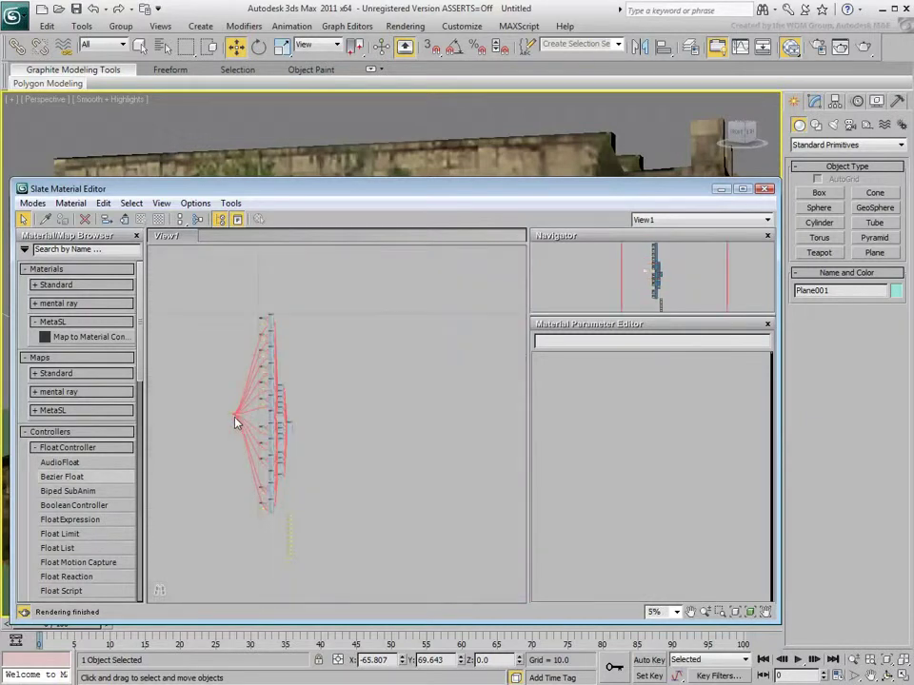
middle_click_drag(238, 423, 306, 398)
scroll(307, 402, "up", 2)
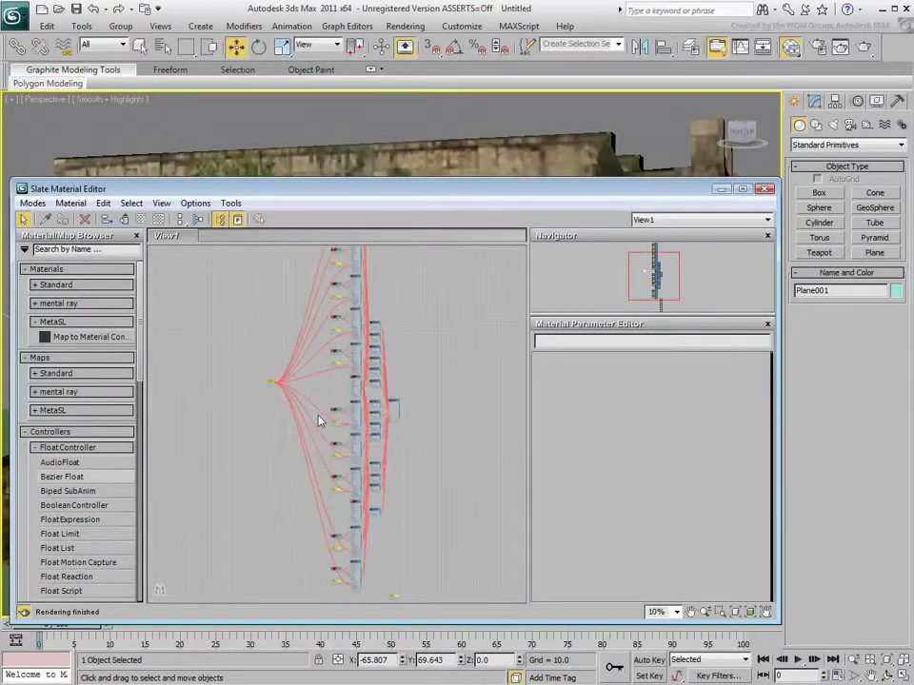
middle_click_drag(371, 459, 354, 325)
left_click_drag(425, 449, 371, 583)
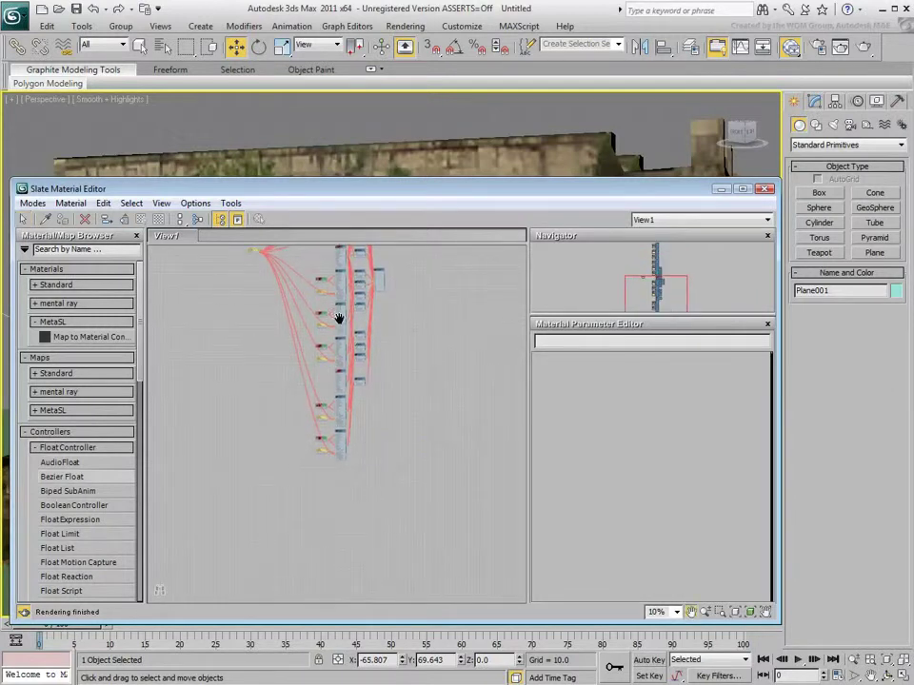
Auto-arrange the node graph with Lay Out All and zoom in on Controller#1
key("l")
scroll(210, 440, "up", 5)
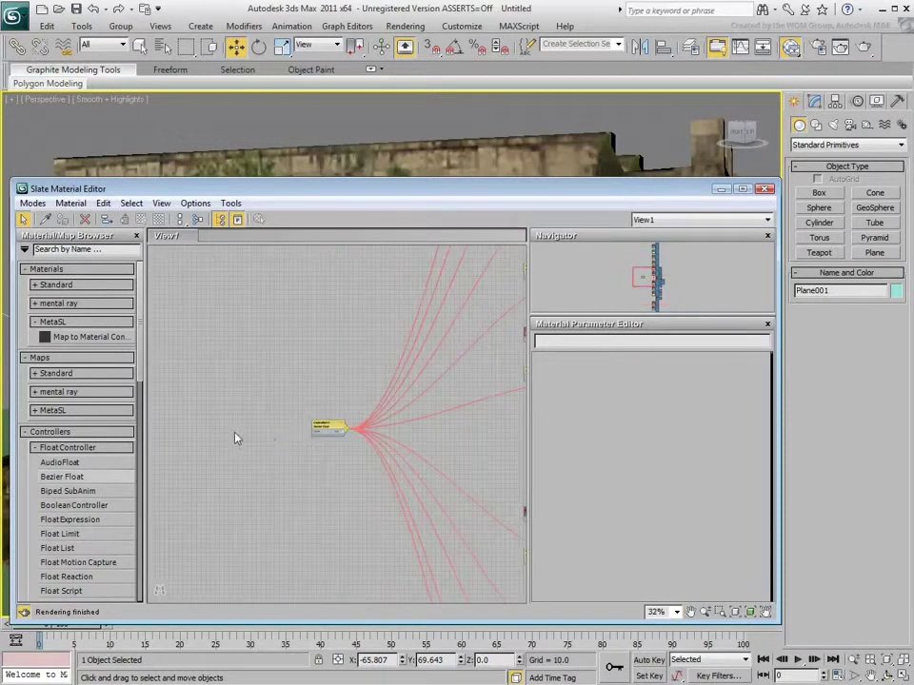
scroll(333, 419, "up", 3)
scroll(334, 411, "up", 4)
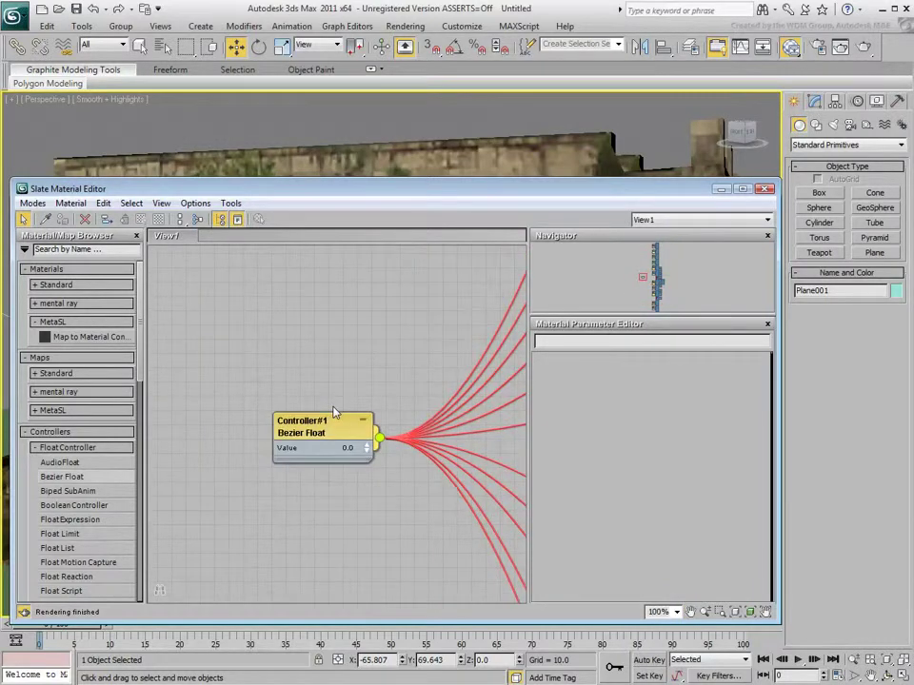
Set Controller#1's value to 10.0 and render the bridge to check the bump
left_click(348, 450)
key("Return")
key("shift+q")
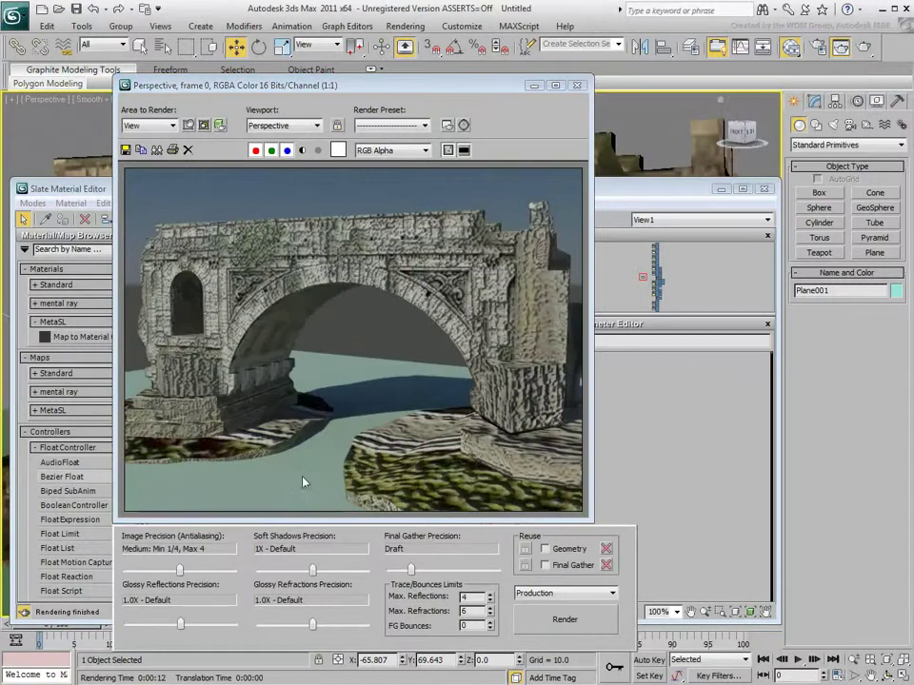
left_click(576, 86)
double_click(347, 450)
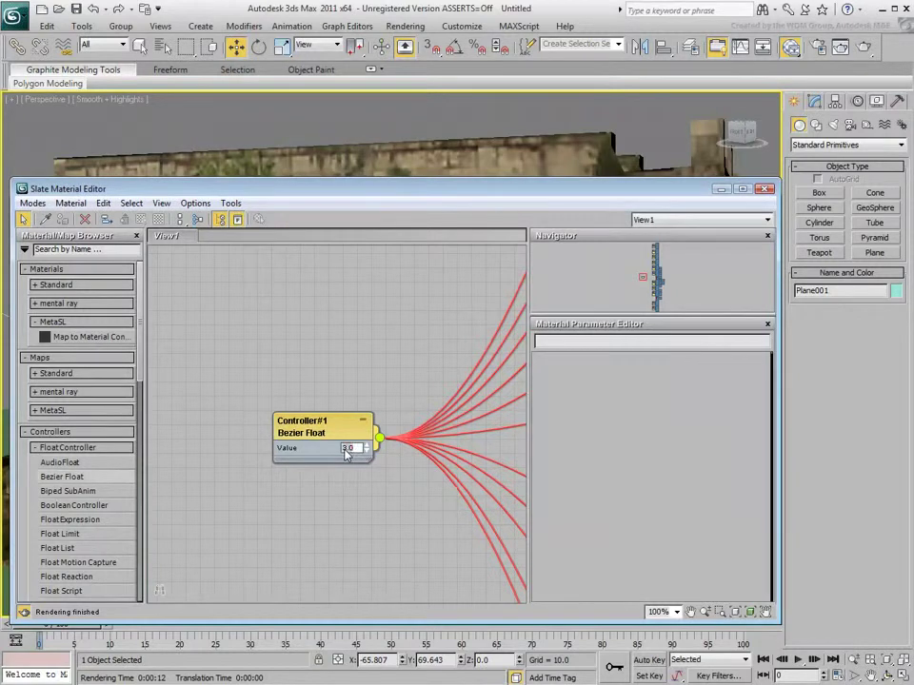
Render the bridge at value 3.0 and clone the frame for a side-by-side comparison
key("shift+q")
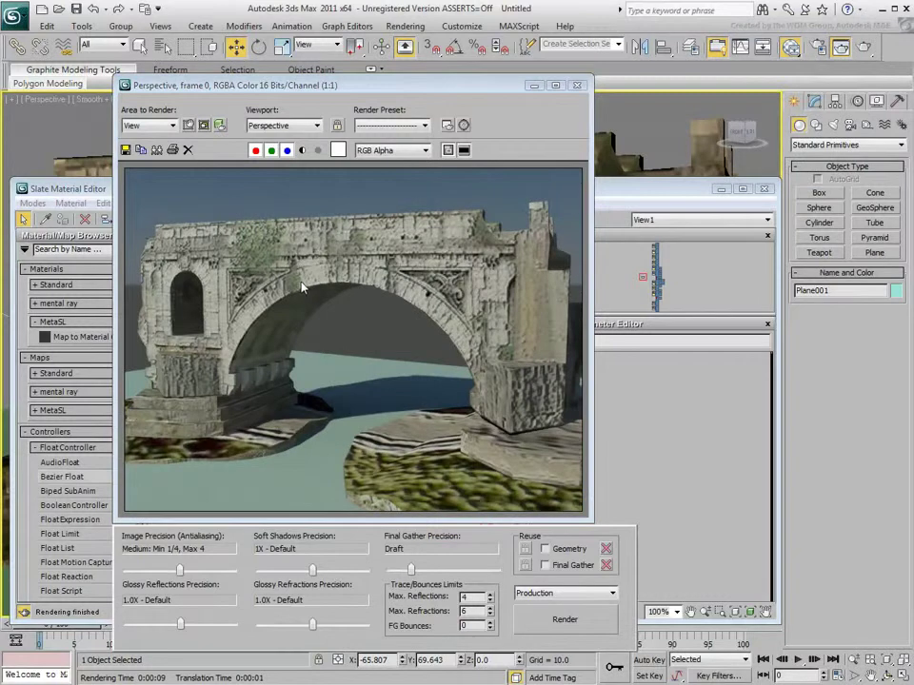
left_click(158, 150)
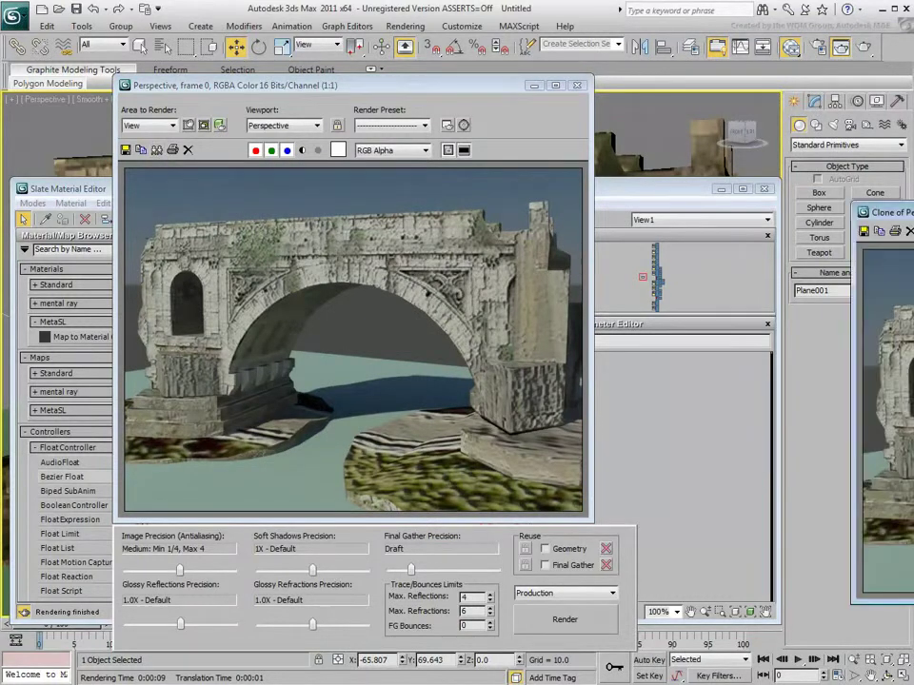
mouse_move(886, 213)
left_mouse_down()
mouse_move(372, 129)
mouse_move(443, 132)
left_mouse_up()
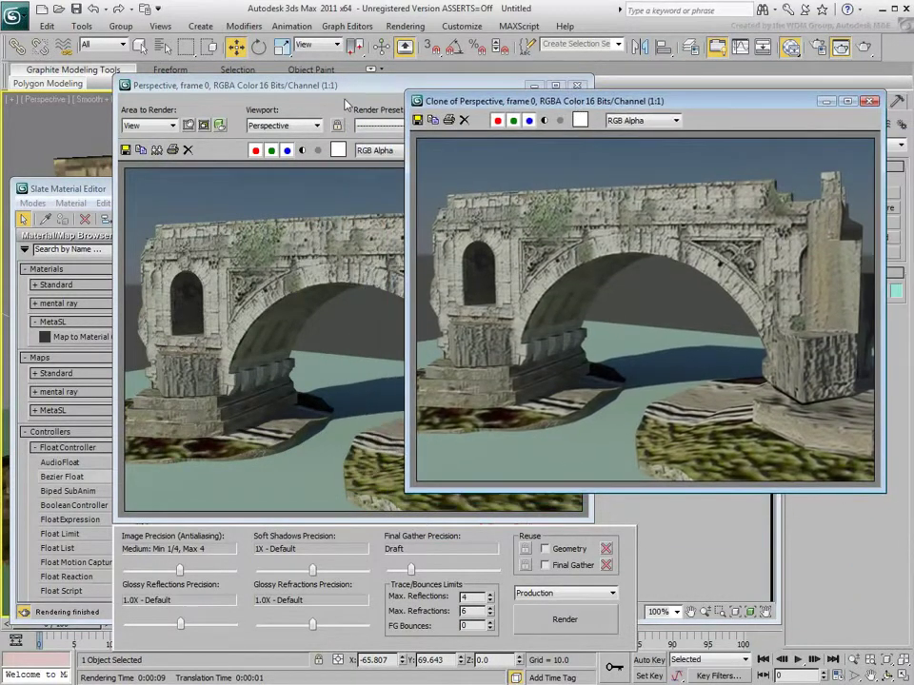
left_click_drag(347, 90, 285, 130)
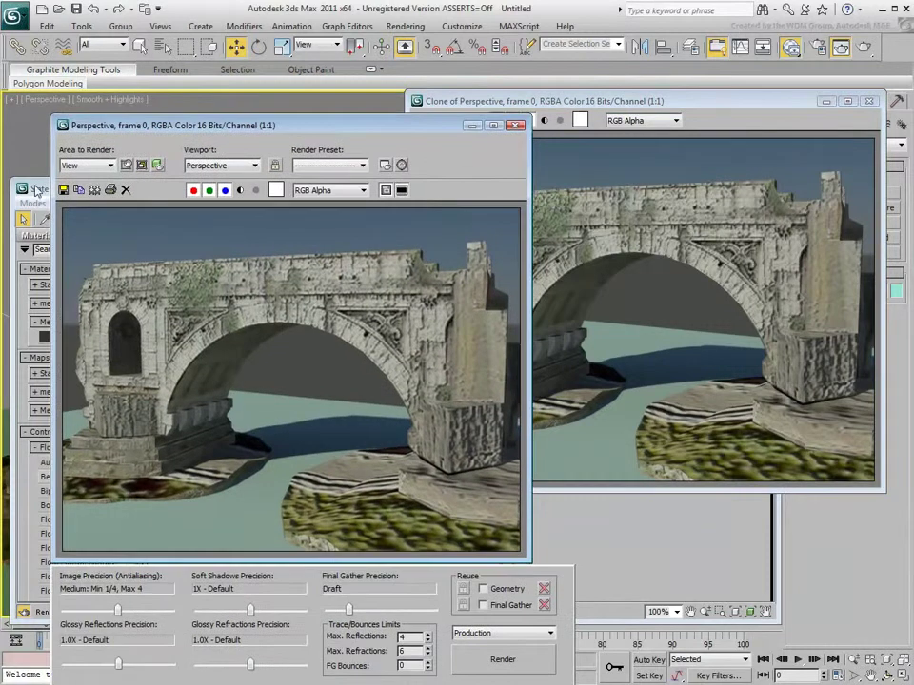
left_click(35, 190)
double_click(347, 447)
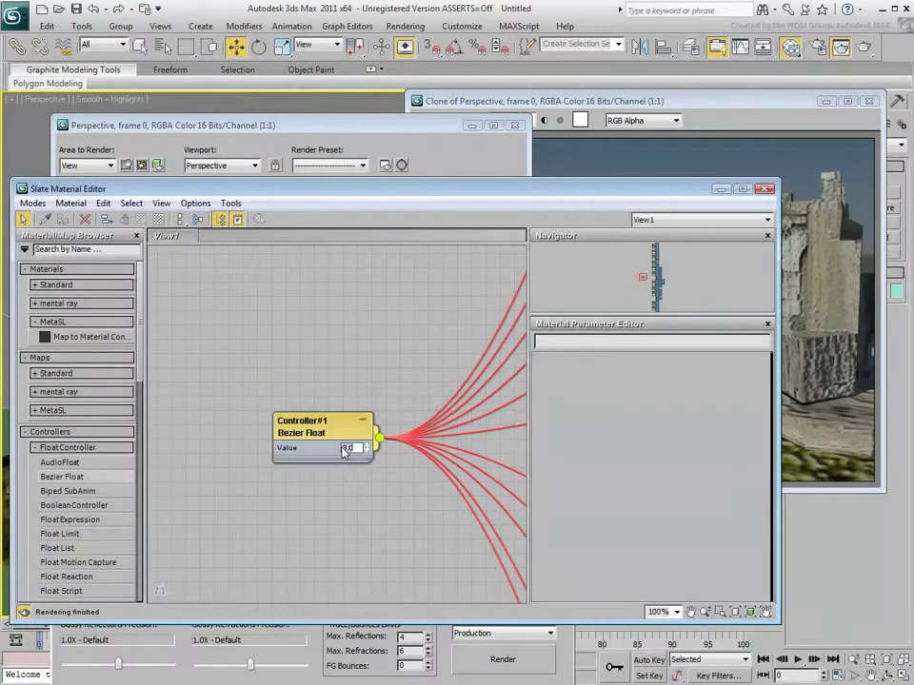